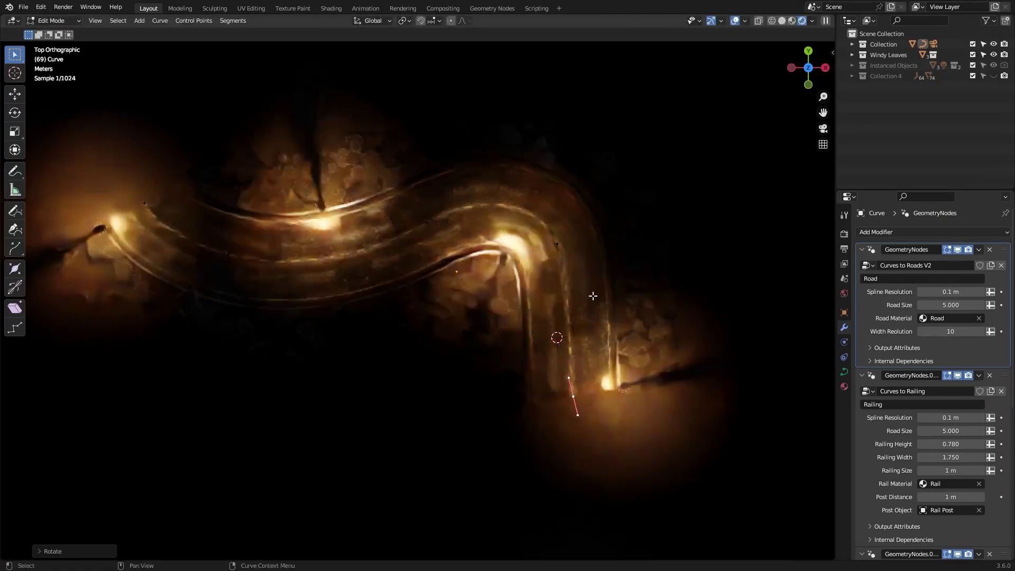
# Step: Scale the curved road up by about 1.6 in Edit Mode
pyautogui.press('s')
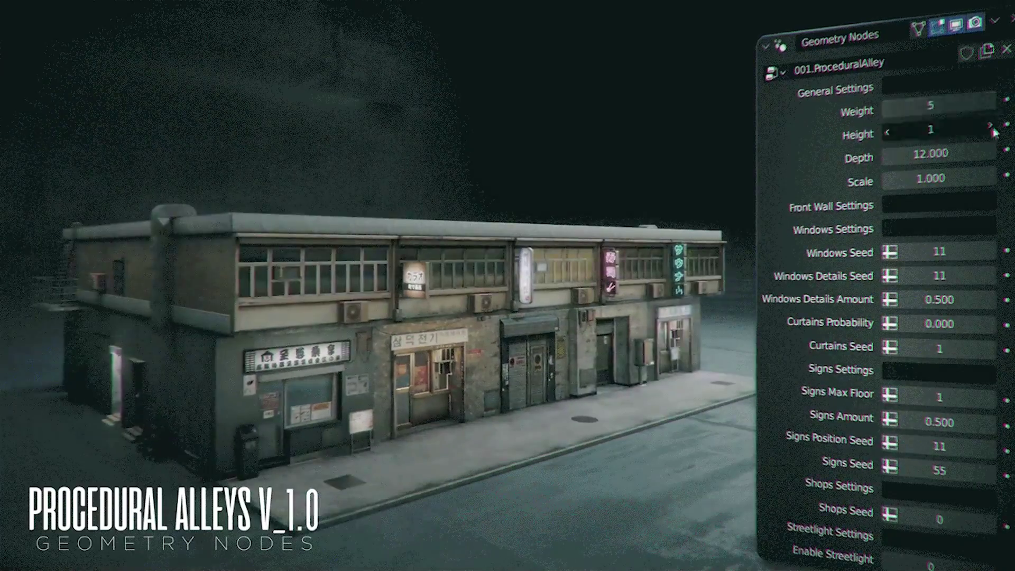
# Step: Raise the alley's Height and Depth, and increase manhole cover separation and streetlight distance
pyautogui.click(990, 130)
pyautogui.click(990, 130)
pyautogui.moveTo(952, 153); pyautogui.dragTo(972, 153)
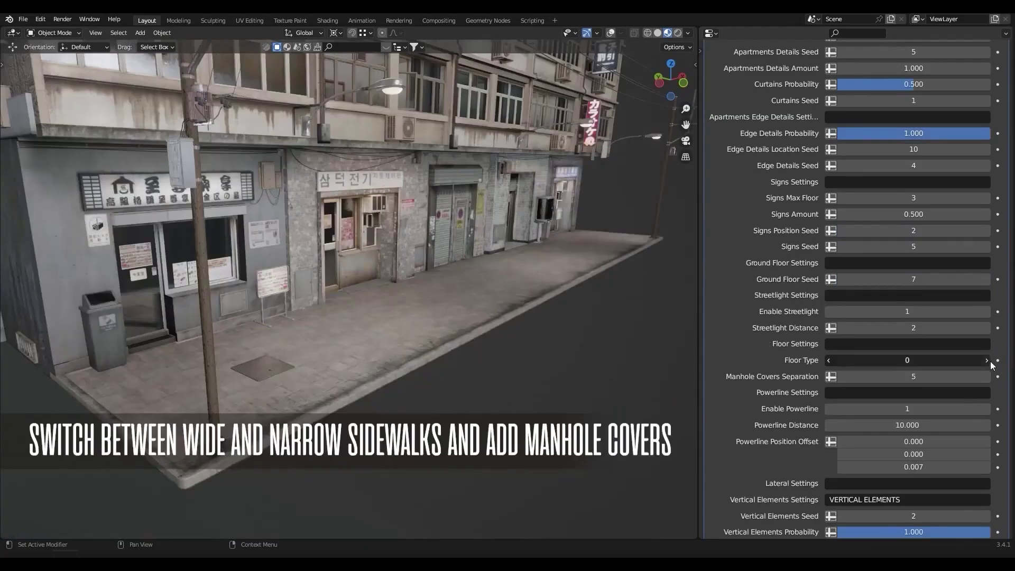
pyautogui.click(987, 376)
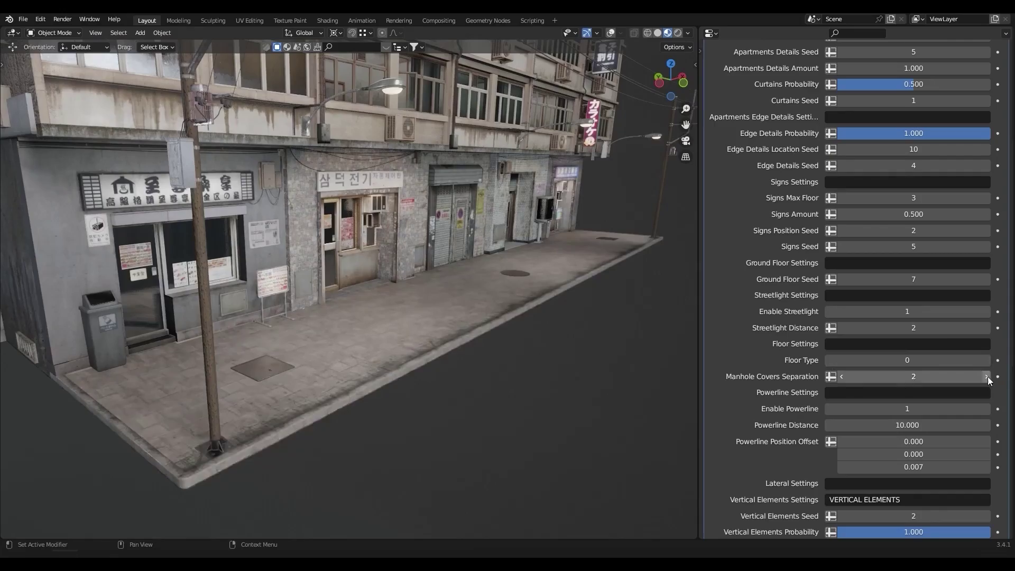
pyautogui.moveTo(962, 332); pyautogui.dragTo(973, 332)
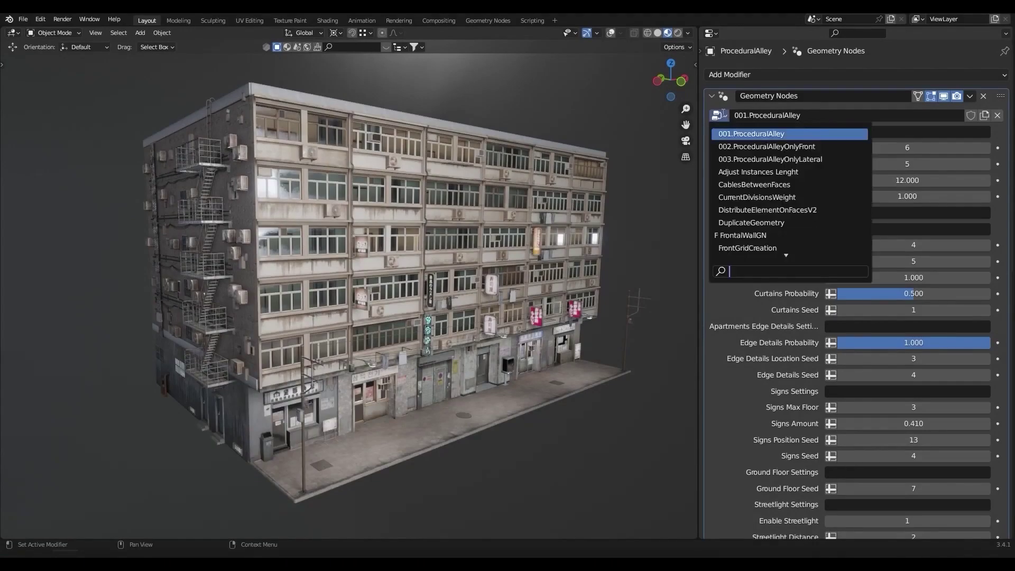
# Step: Try the 002 front-only and 003 lateral-only variants, then return to 001.ProceduralAlley
pyautogui.click(767, 146)
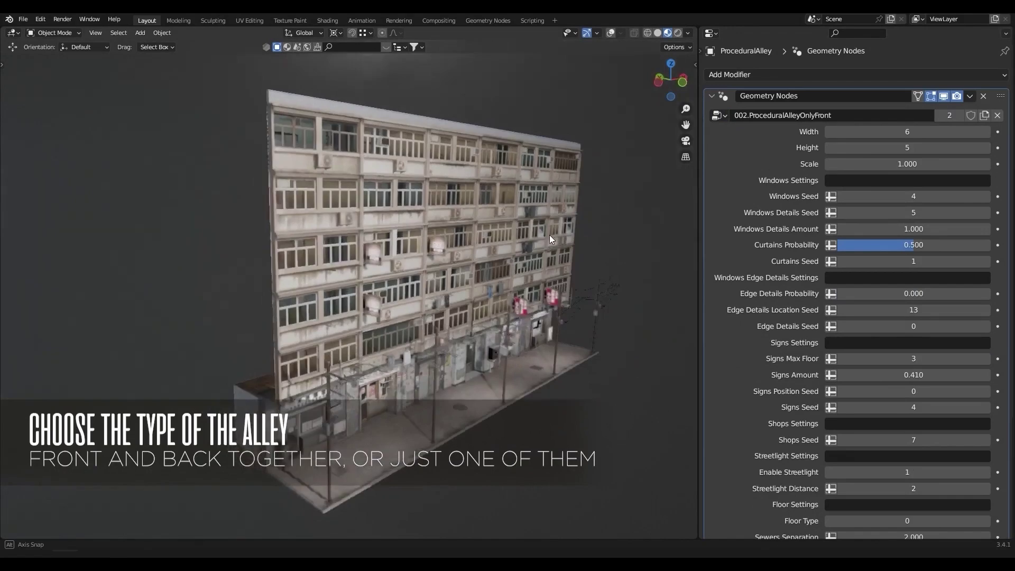
pyautogui.click(719, 115)
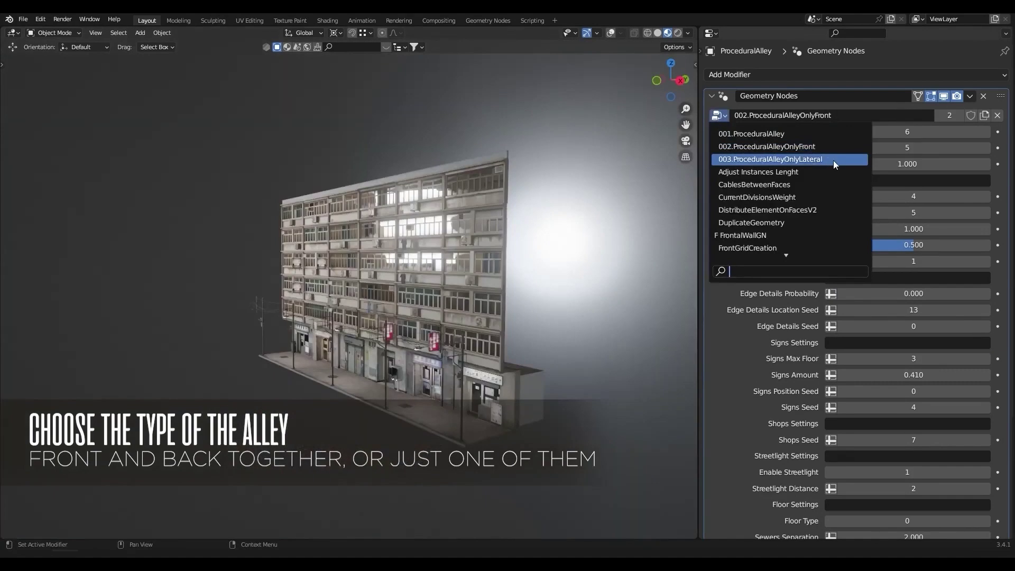
pyautogui.click(835, 159)
pyautogui.hotkey('shift', '`')
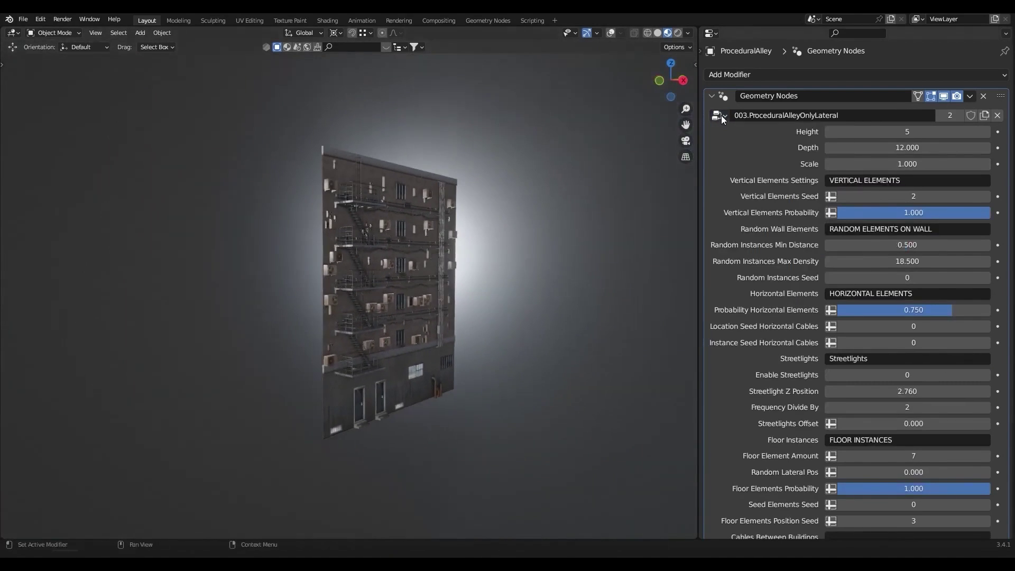
pyautogui.click(721, 115)
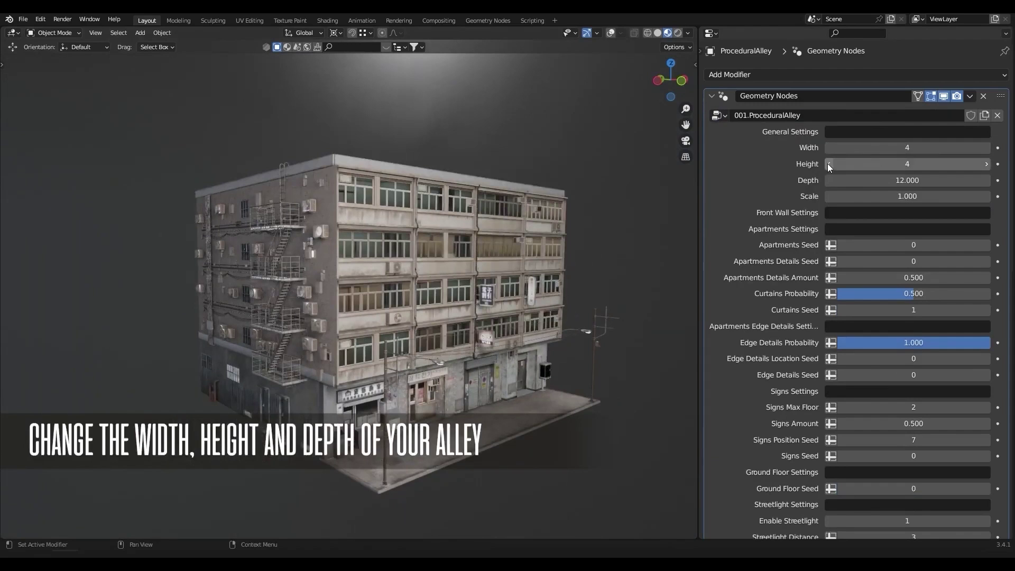
# Step: Widen the alley to 5, make it much deeper, and change the apartment details seed
pyautogui.click(986, 147)
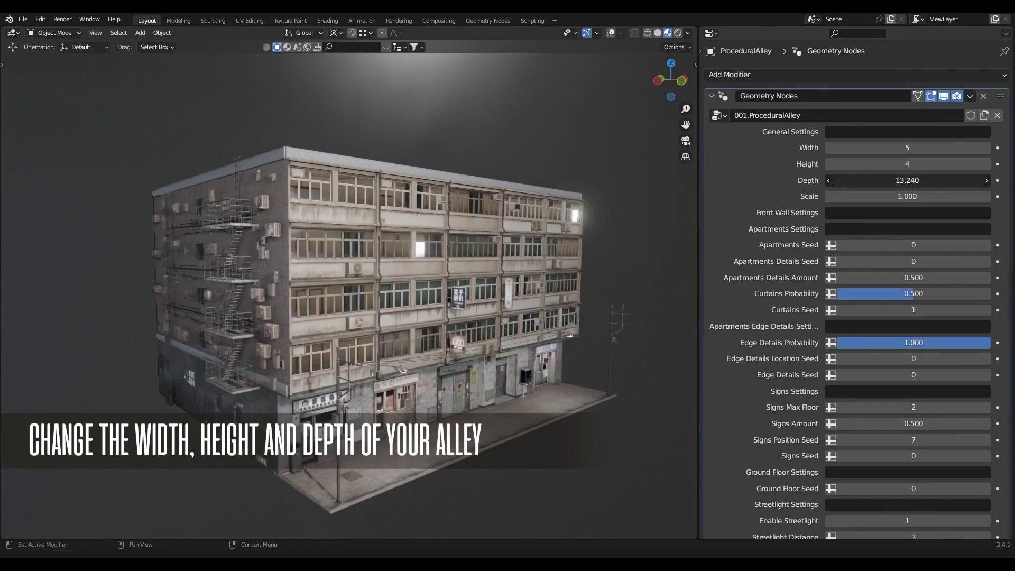
pyautogui.moveTo(907, 180); pyautogui.dragTo(931, 180)
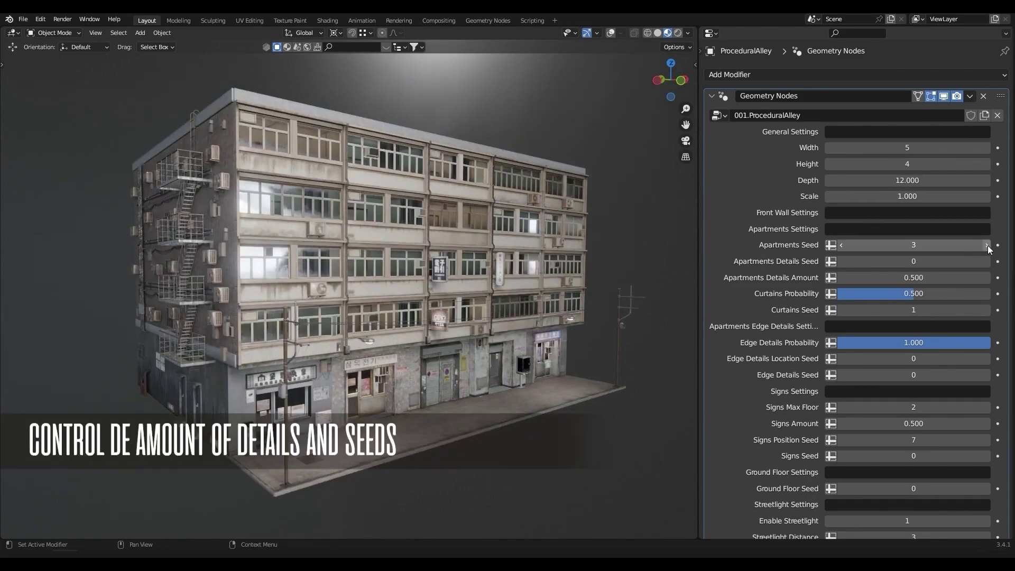
pyautogui.click(987, 261)
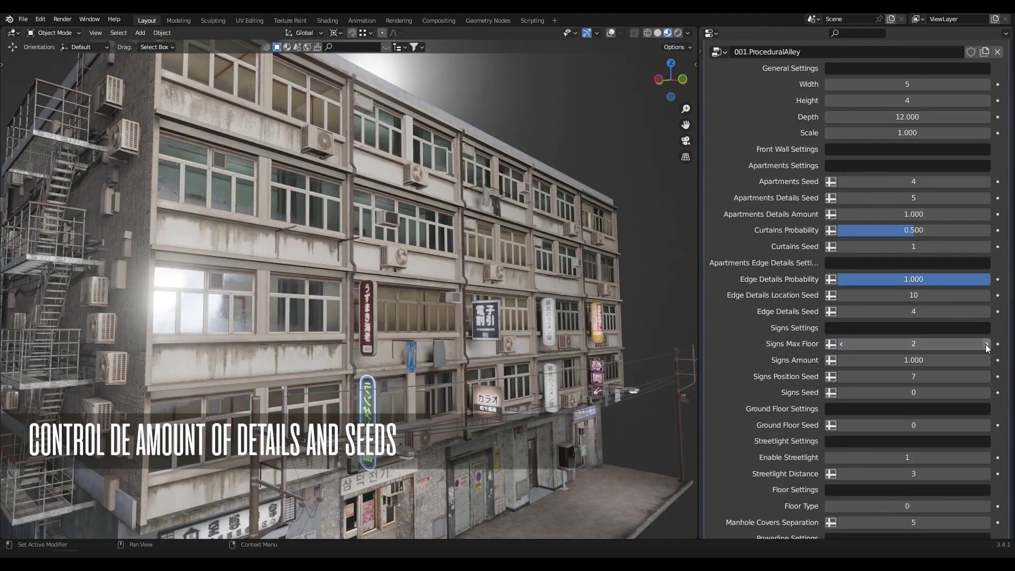
# Step: Allow signs on higher floors, reshuffle sign seeds, and set Signs Amount to 0.5
pyautogui.click(987, 343)
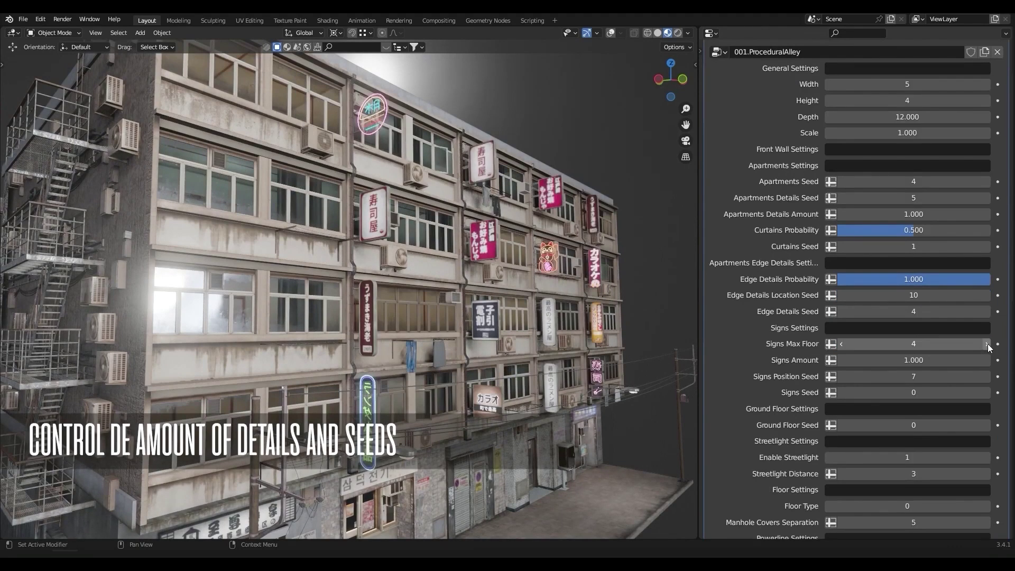
pyautogui.click(986, 392)
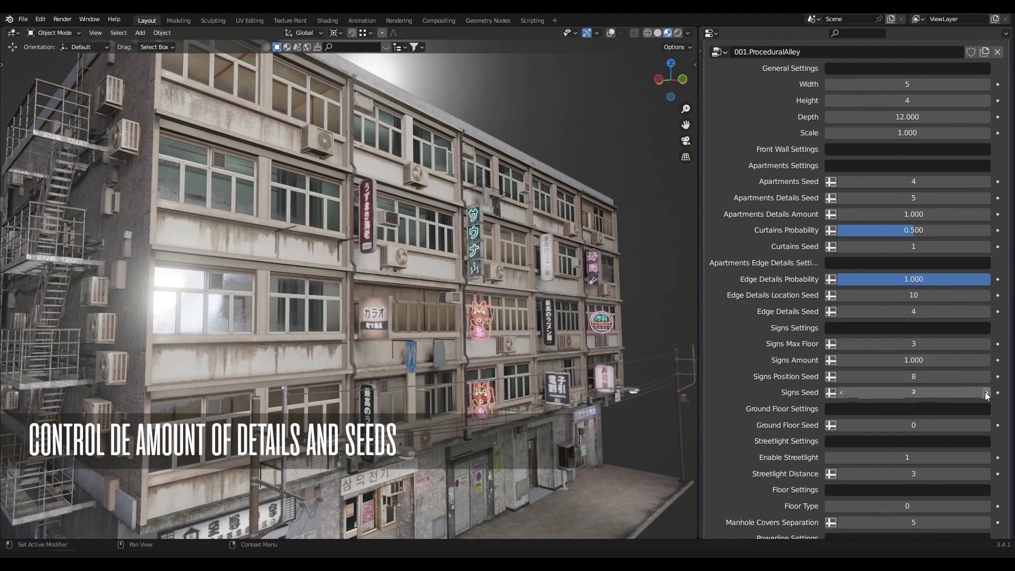
pyautogui.click(950, 360)
pyautogui.write('.5')
pyautogui.click(842, 376)
pyautogui.click(842, 376)
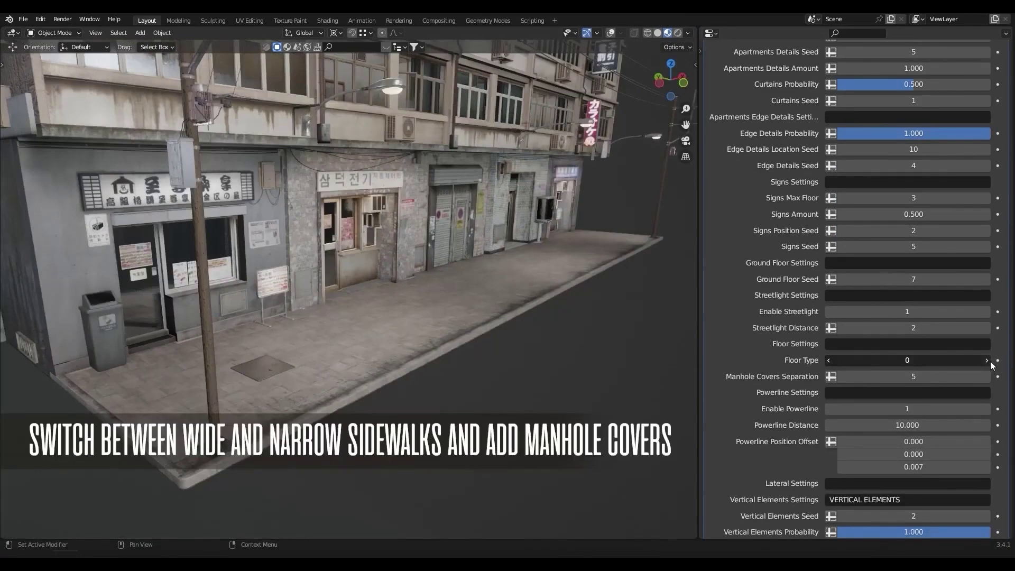
# Step: Keep the wide sidewalk floor type and space the manhole covers 2 apart
pyautogui.click(988, 360)
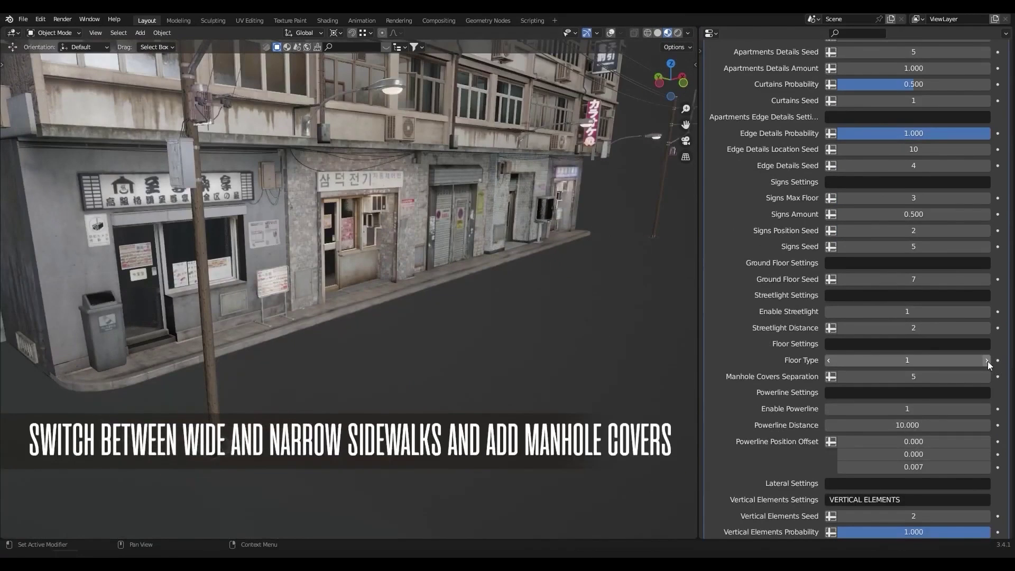
pyautogui.click(827, 358)
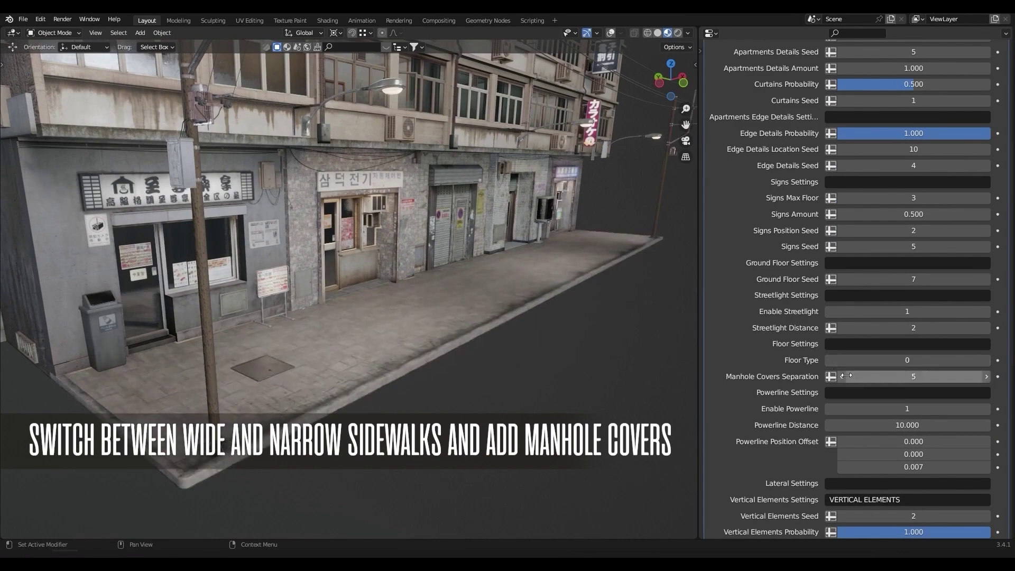
pyautogui.moveTo(847, 375); pyautogui.dragTo(841, 377)
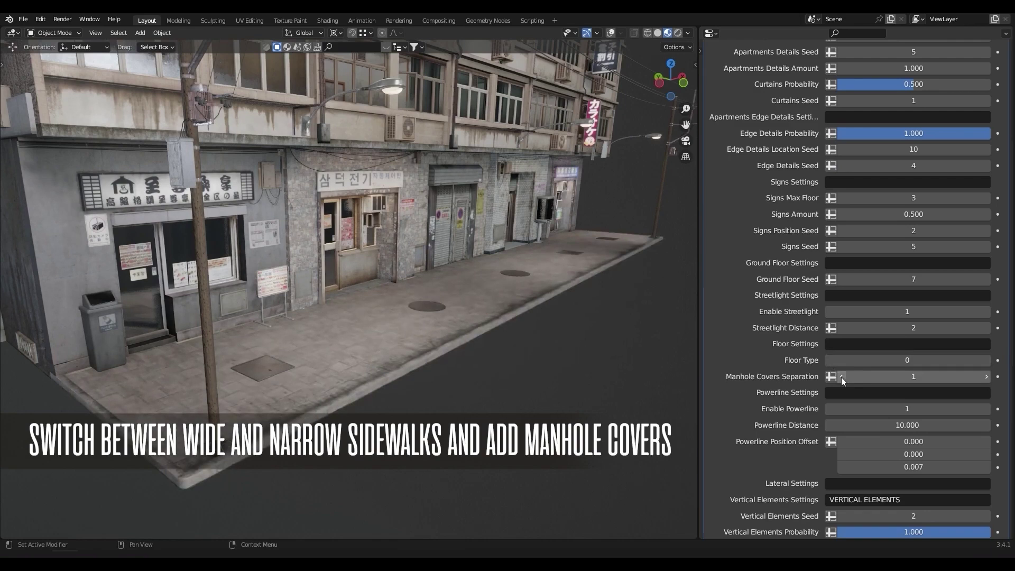
pyautogui.click(986, 376)
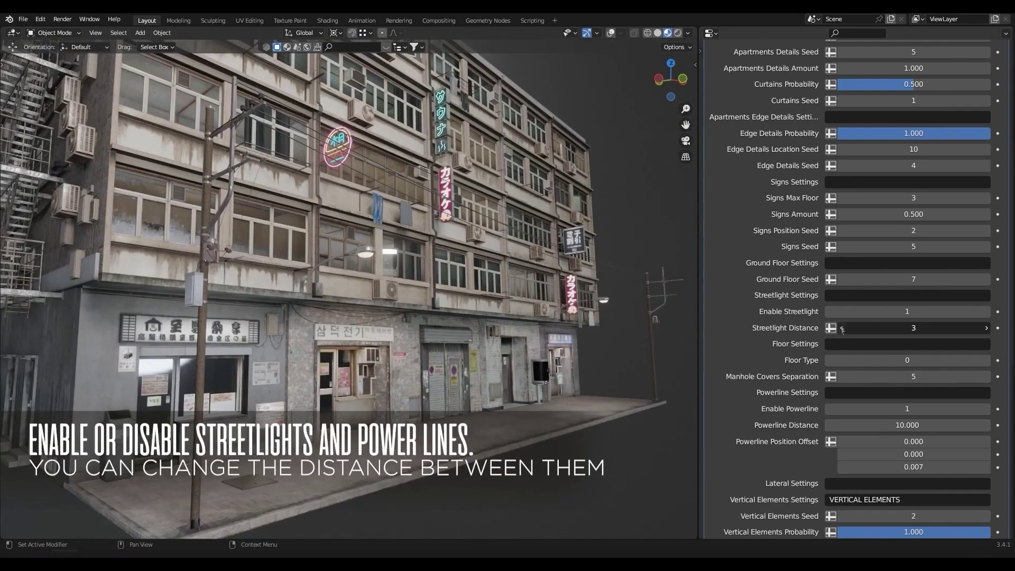
# Step: Set Streetlight Distance to 2, enable power lines, and enter 510 for Powerline Distance
pyautogui.click(841, 326)
pyautogui.click(842, 325)
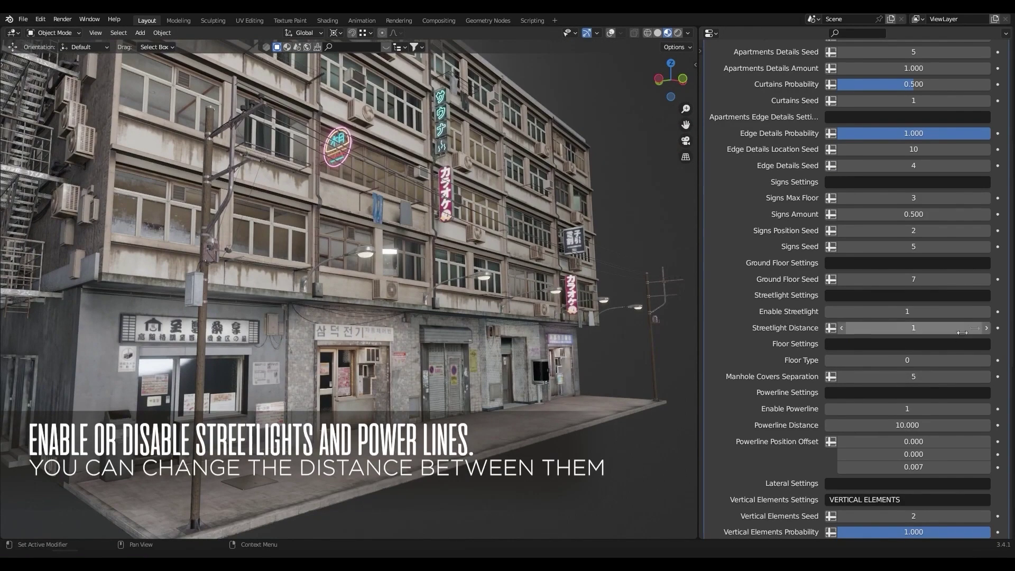
pyautogui.click(987, 328)
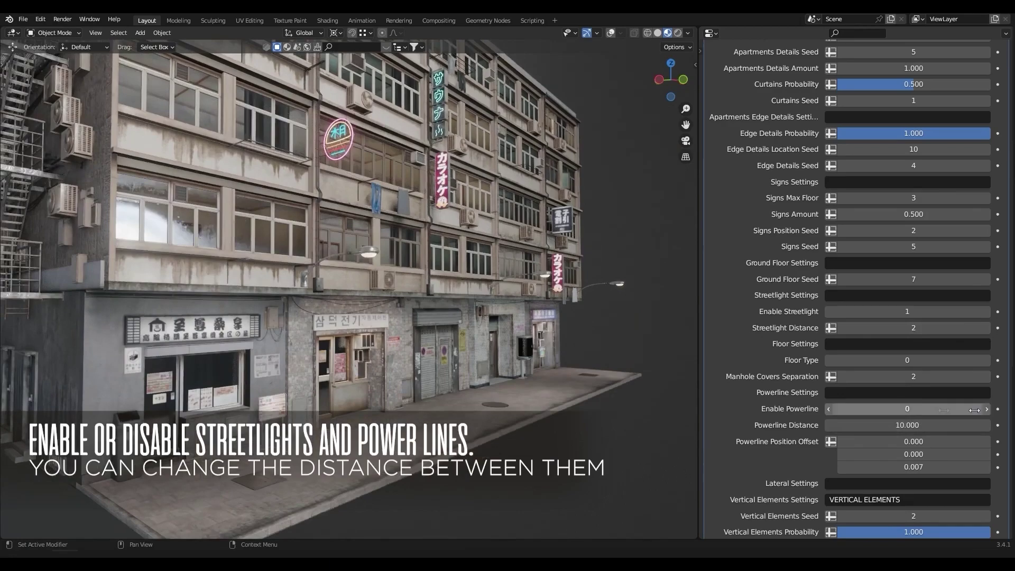
pyautogui.click(987, 409)
pyautogui.click(928, 426)
pyautogui.write('5')
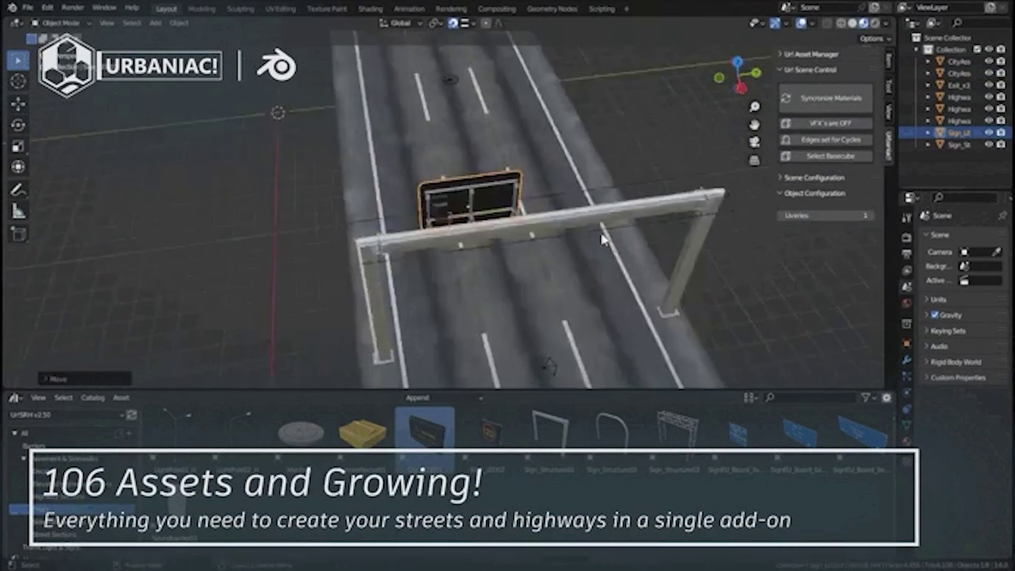
# Step: Change the highway sign to the crash ahead warning and place a new gantry
pyautogui.click(870, 216)
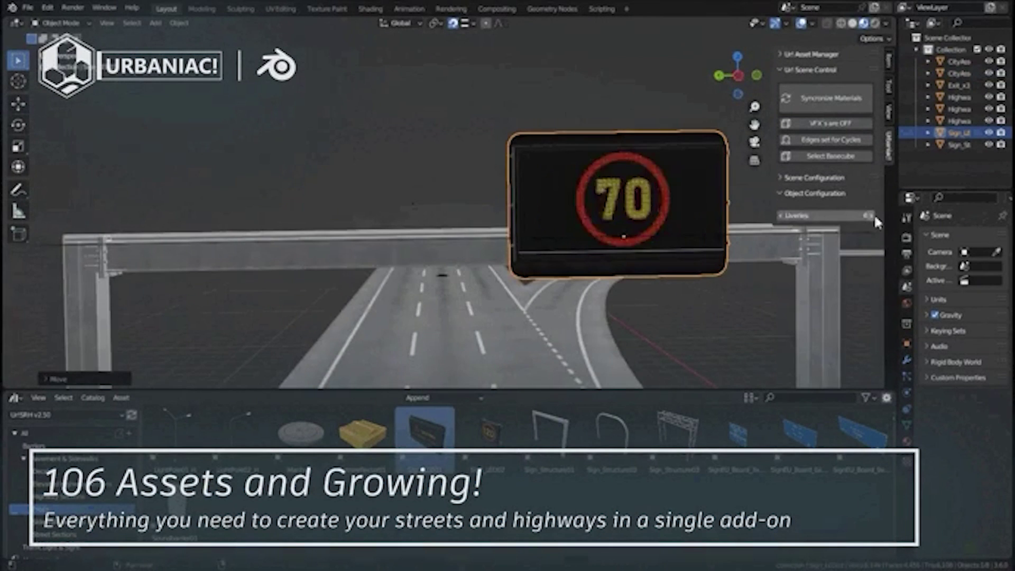
pyautogui.click(870, 216)
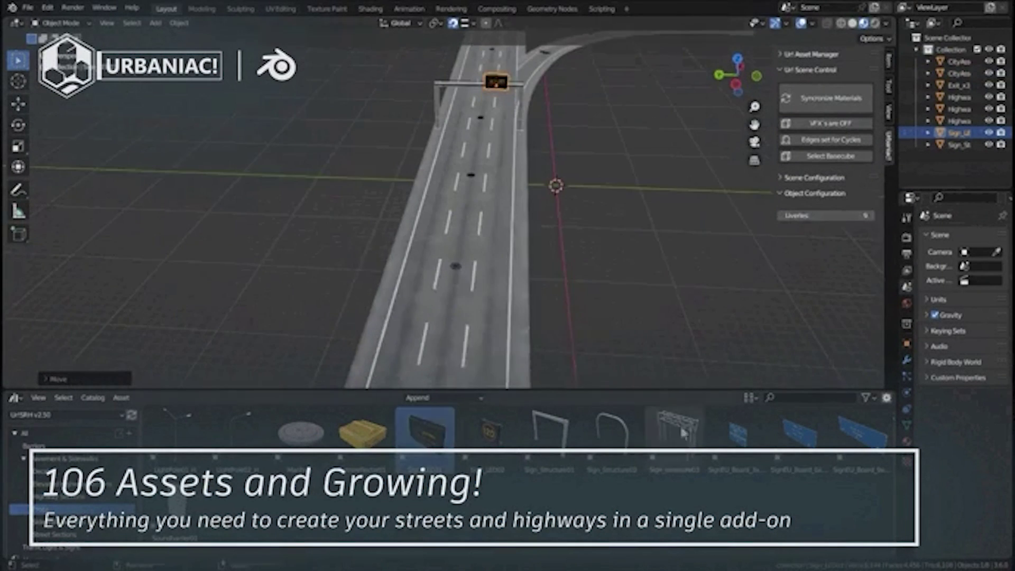
pyautogui.moveTo(674, 428); pyautogui.dragTo(515, 344)
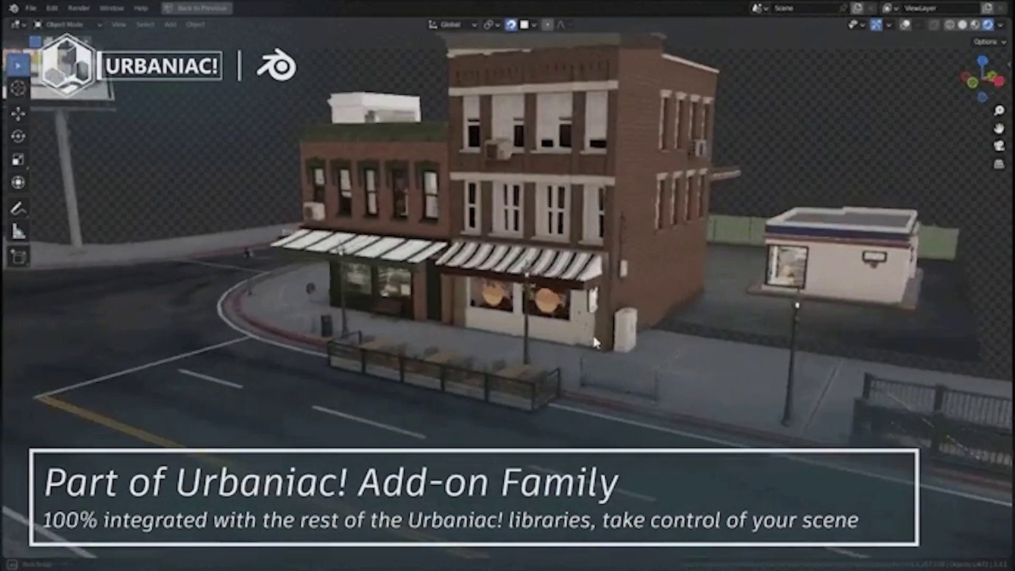
# Step: Drop Pothole A near the gas station and Lane_x2_02 beside the crossroads
pyautogui.moveTo(592, 333); pyautogui.dragTo(433, 350, button='middle')
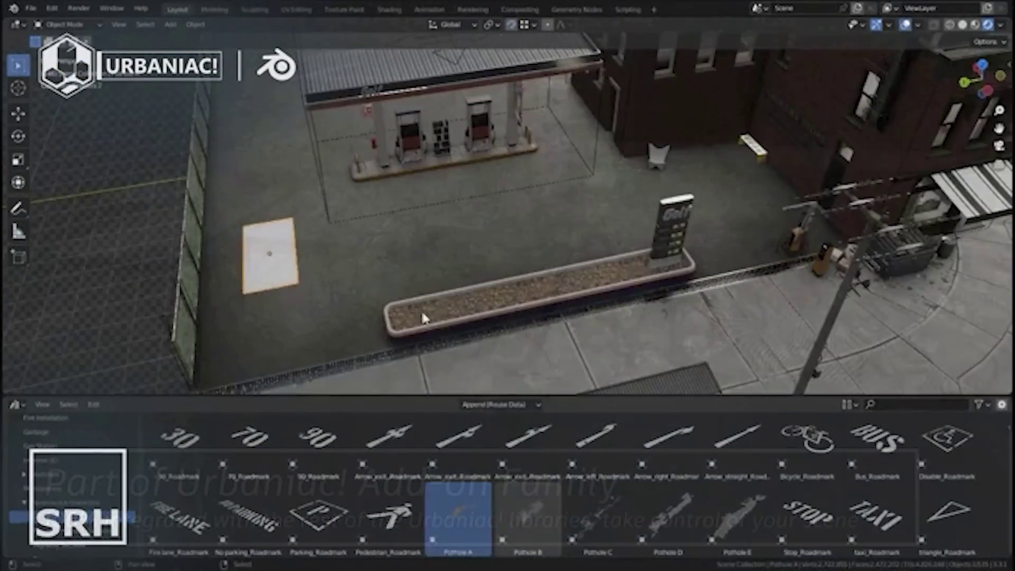
pyautogui.moveTo(513, 507); pyautogui.dragTo(499, 249)
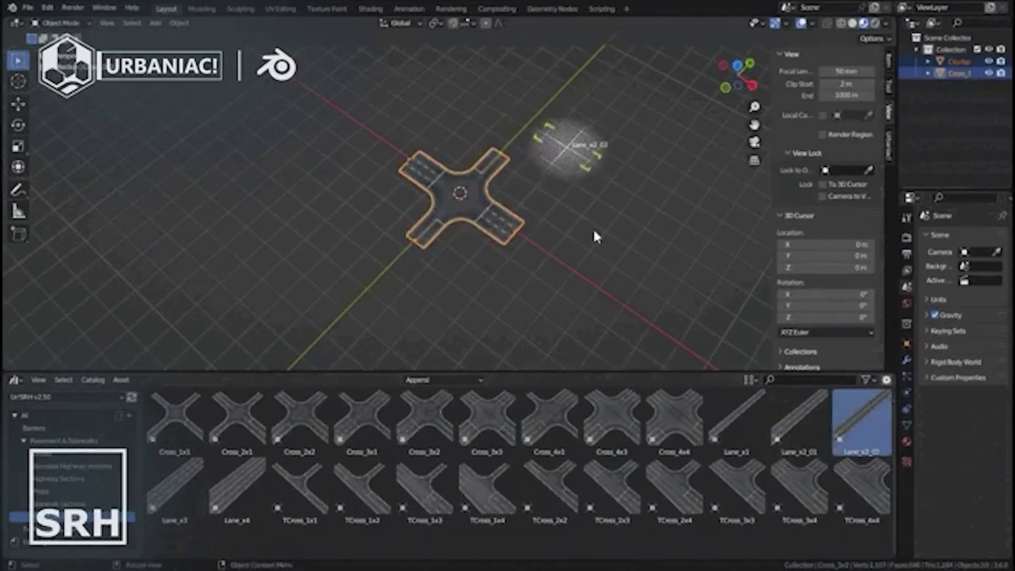
pyautogui.moveTo(595, 237); pyautogui.dragTo(592, 106)
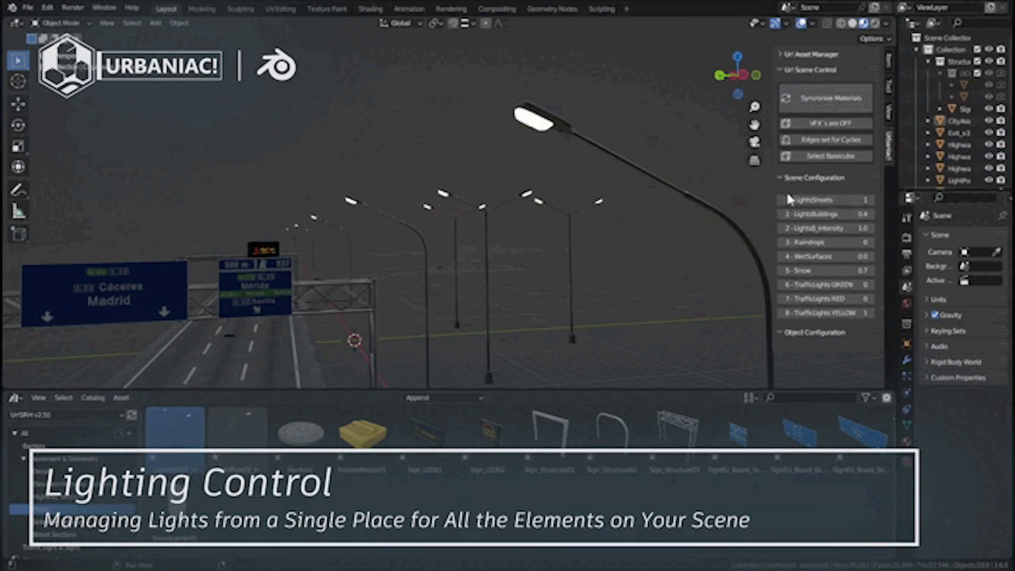
# Step: Toggle the street lights off, back on, and off again
pyautogui.click(780, 200)
pyautogui.click(870, 200)
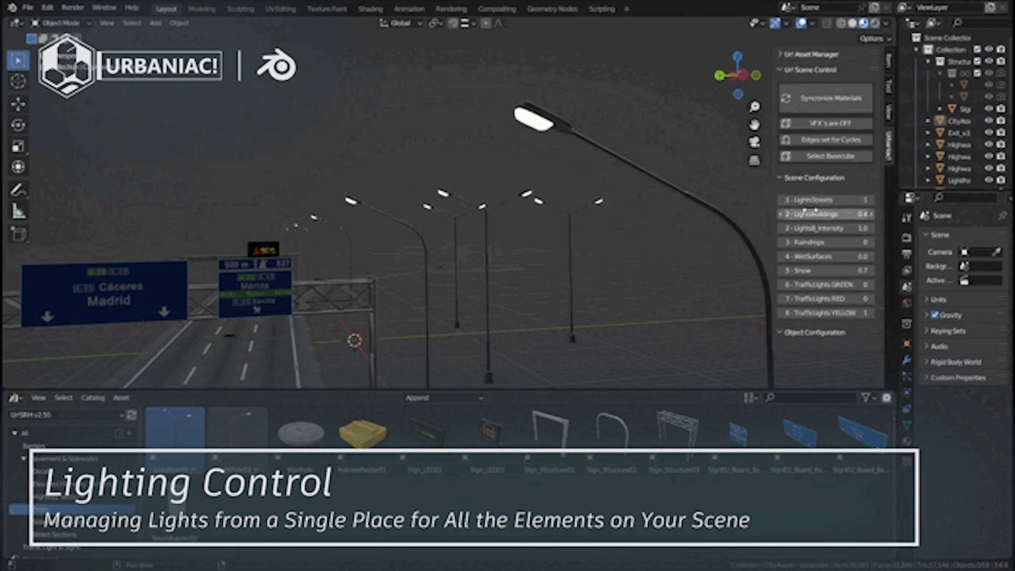
pyautogui.click(782, 201)
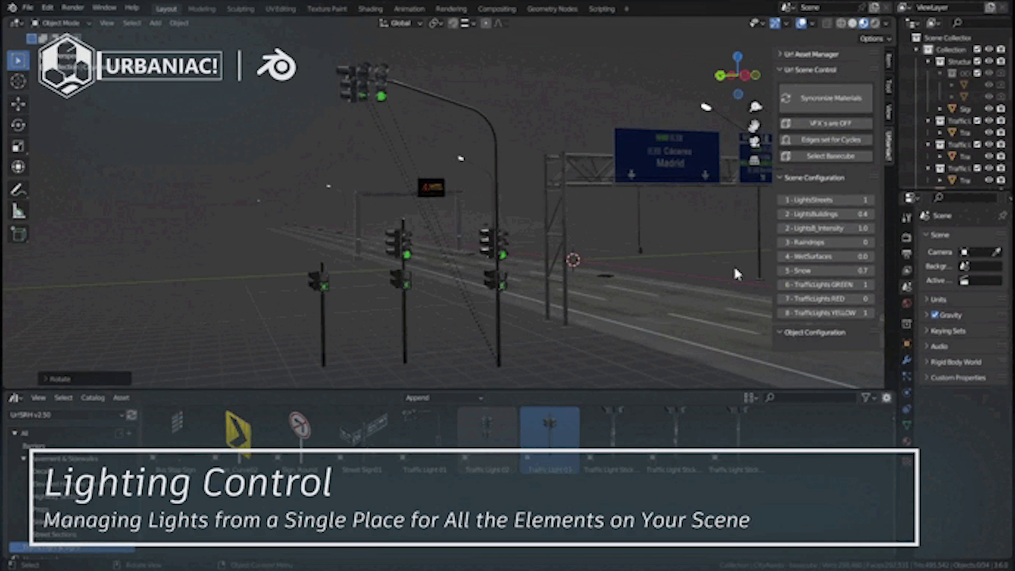
# Step: Cycle traffic lights green, red, green, set LightsStreets to 0, and enable VFX
pyautogui.click(870, 284)
pyautogui.click(871, 299)
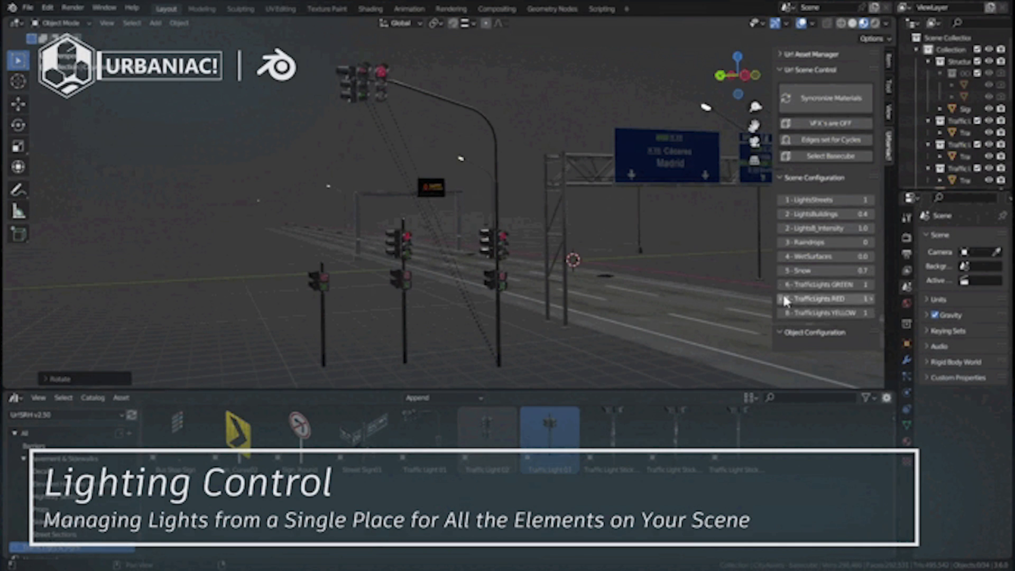
pyautogui.click(870, 284)
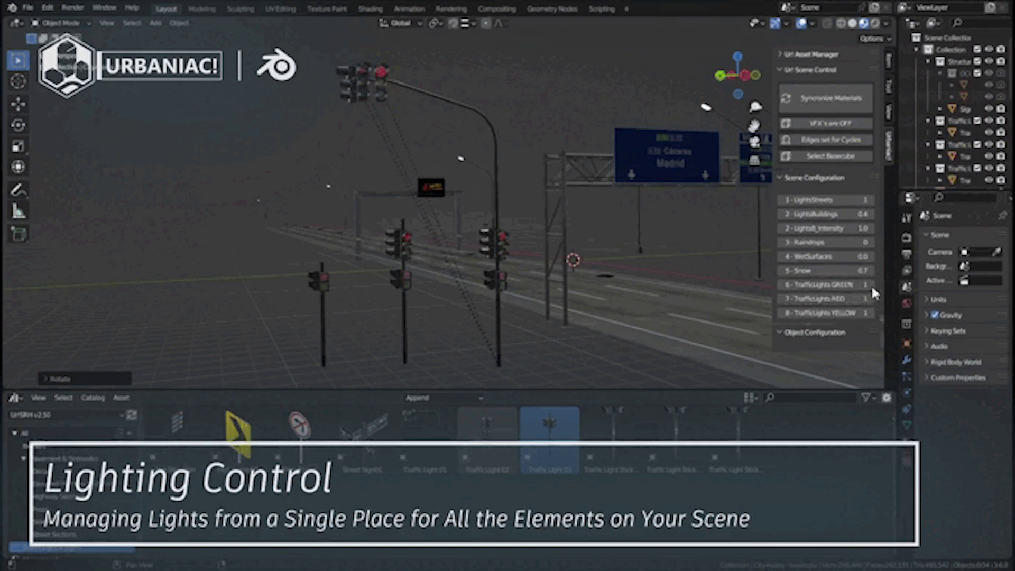
pyautogui.click(782, 201)
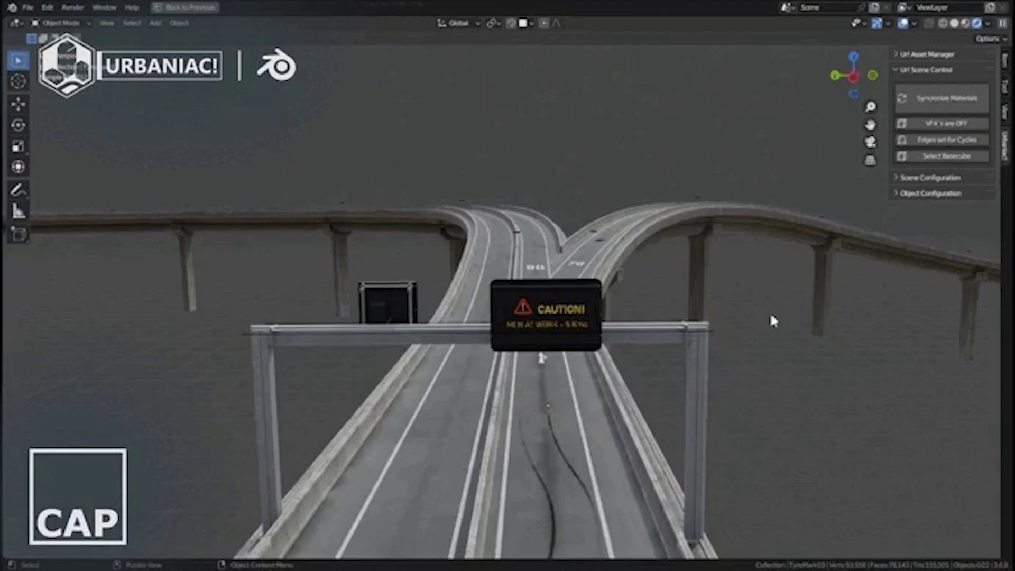
pyautogui.click(931, 123)
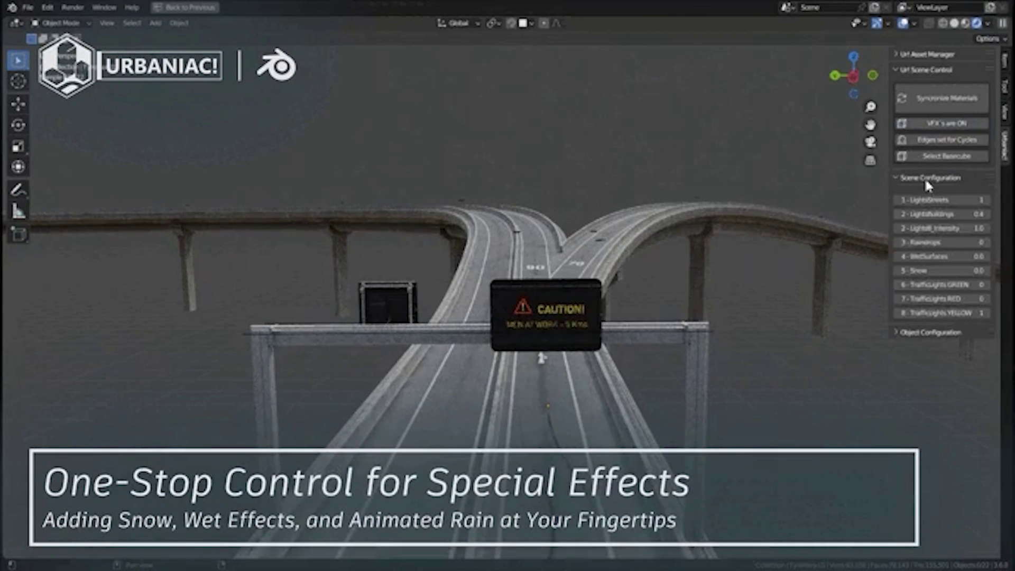
# Step: Raise WetSurfaces to 1.0 and drop a road-marking asset beside the gas station
pyautogui.moveTo(931, 270); pyautogui.dragTo(952, 271)
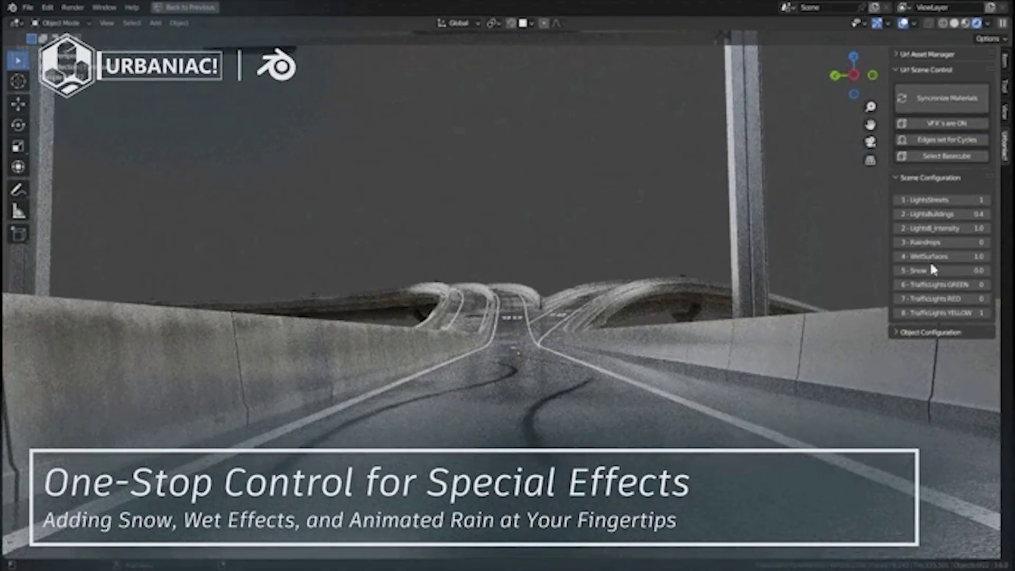
pyautogui.moveTo(941, 255); pyautogui.dragTo(973, 256)
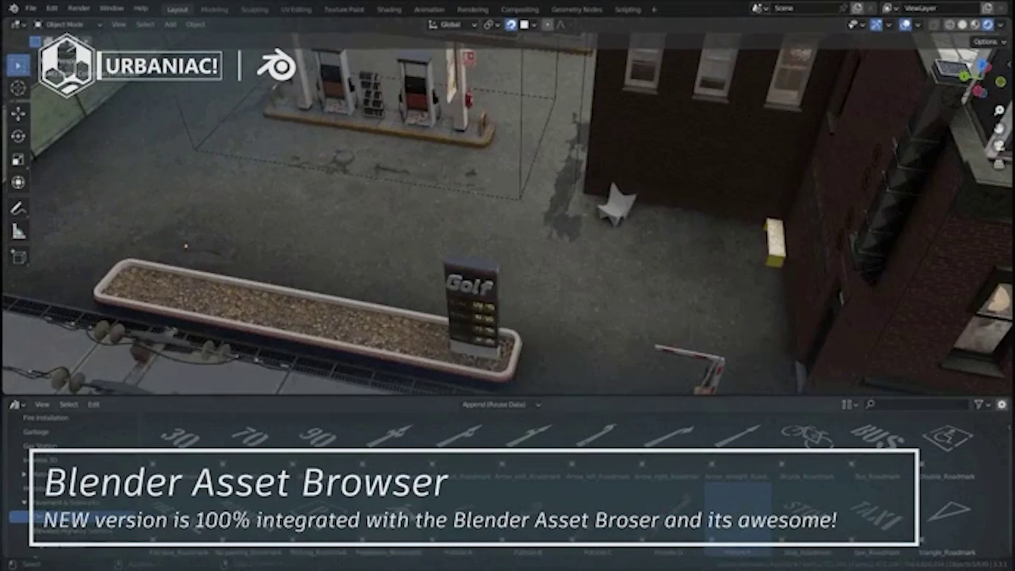
pyautogui.moveTo(529, 434); pyautogui.dragTo(531, 248)
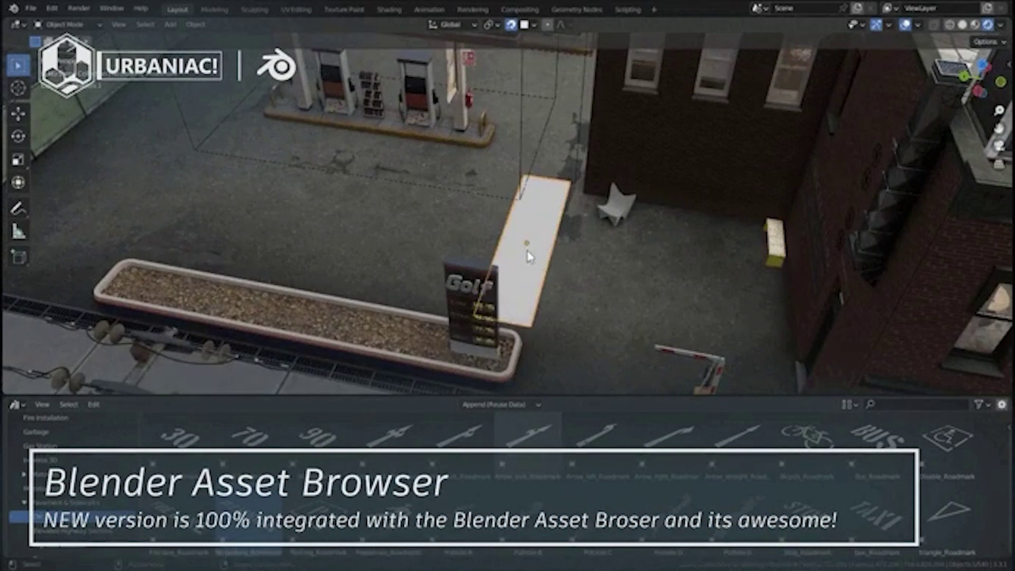
# Step: Rotate the NO PARKING marking 90 degrees about Z, then place and rotate an arrow marking
pyautogui.write('rz90')
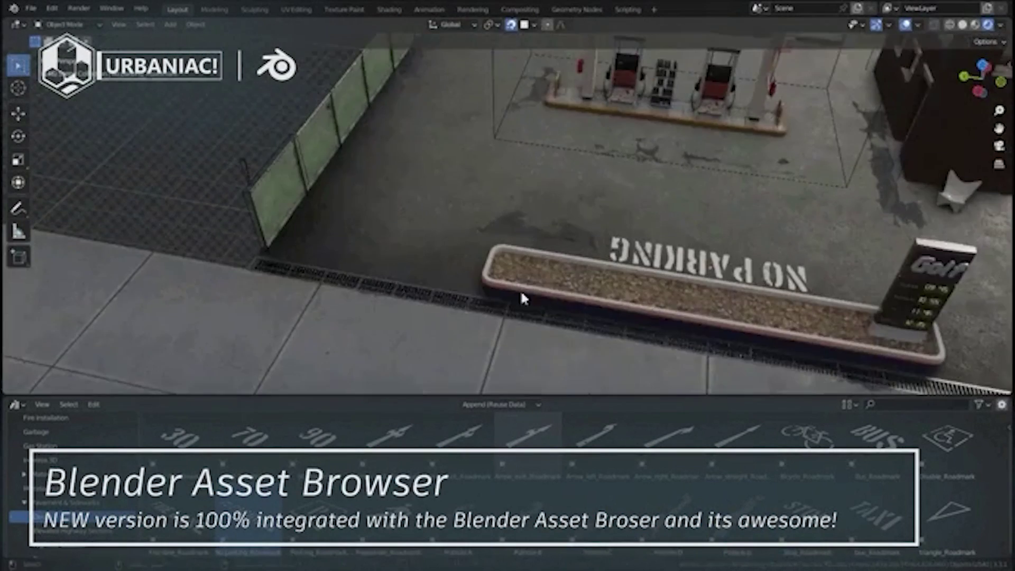
pyautogui.moveTo(667, 449); pyautogui.dragTo(439, 148)
pyautogui.press('r')
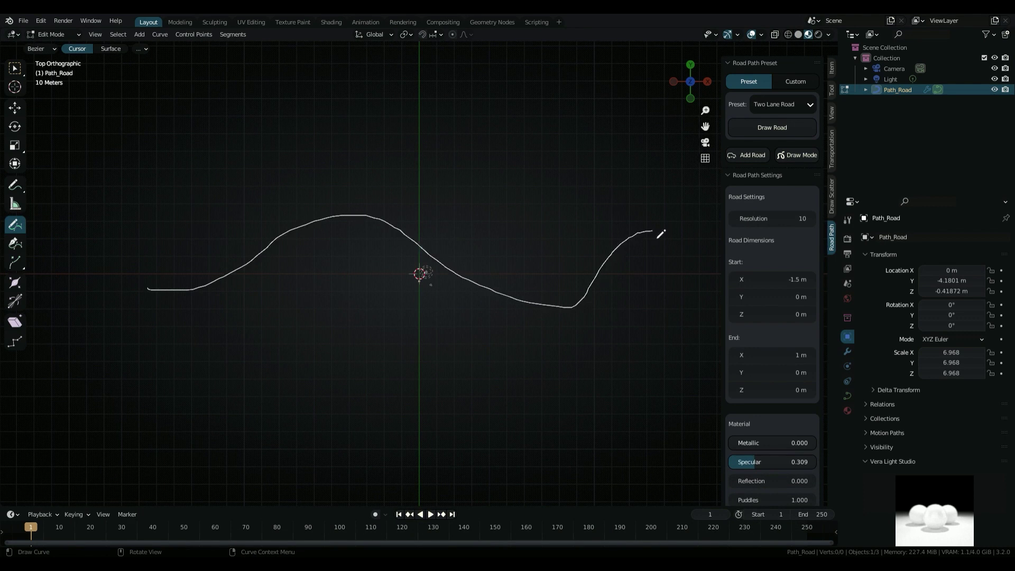
# Step: Finish the winding freehand stroke and view the generated two-lane road in perspective
pyautogui.moveTo(660, 234); pyautogui.dragTo(669, 231)
pyautogui.scroll(6, 442, 310)
pyautogui.moveTo(690, 81); pyautogui.dragTo(682, 93)
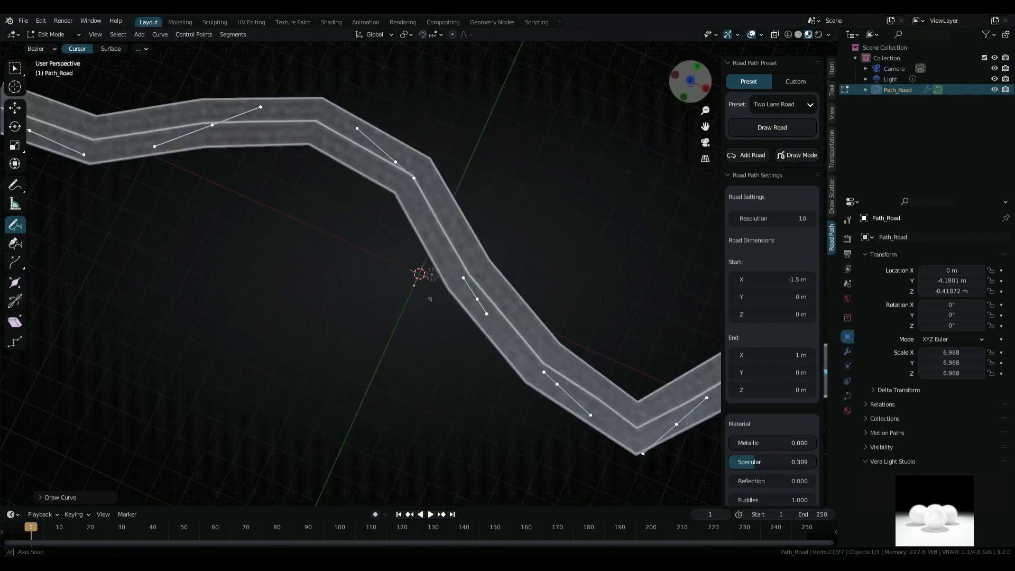
pyautogui.scroll(-4, 430, 298)
pyautogui.moveTo(429, 299); pyautogui.dragTo(507, 280, button='middle')
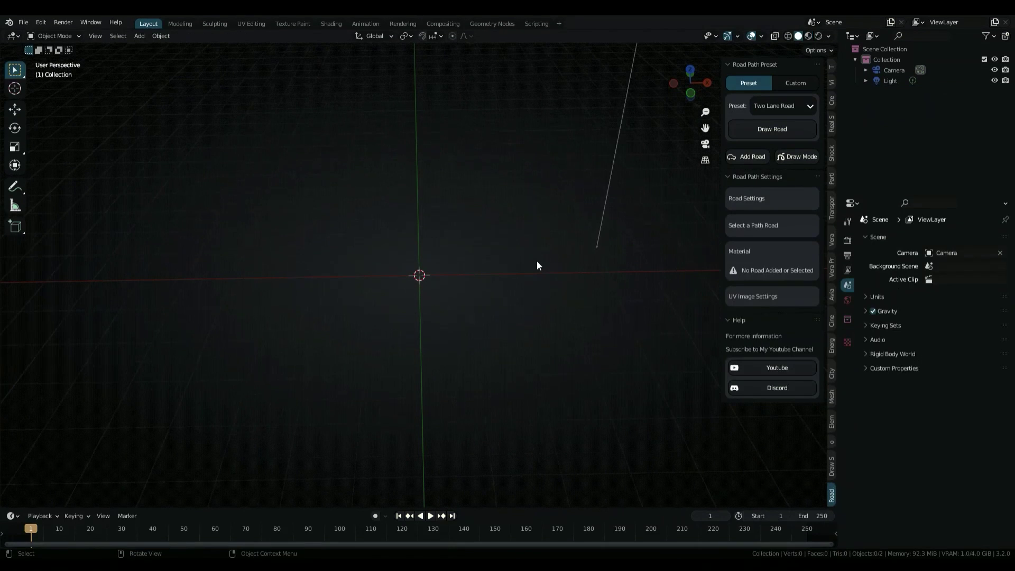
# Step: Keep the Two Lane Road preset and draw a new road path across the ground
pyautogui.click(780, 106)
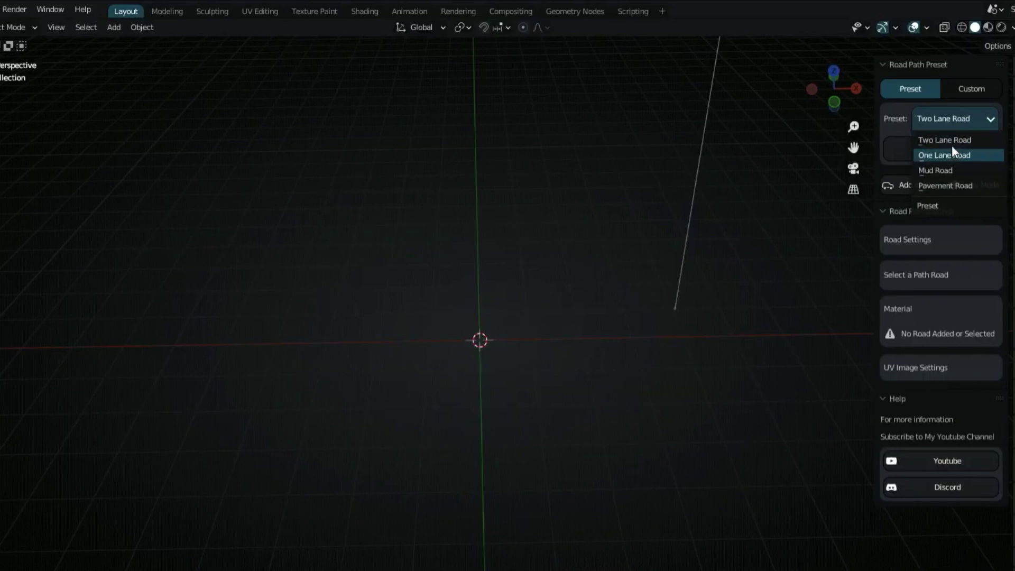
pyautogui.click(951, 142)
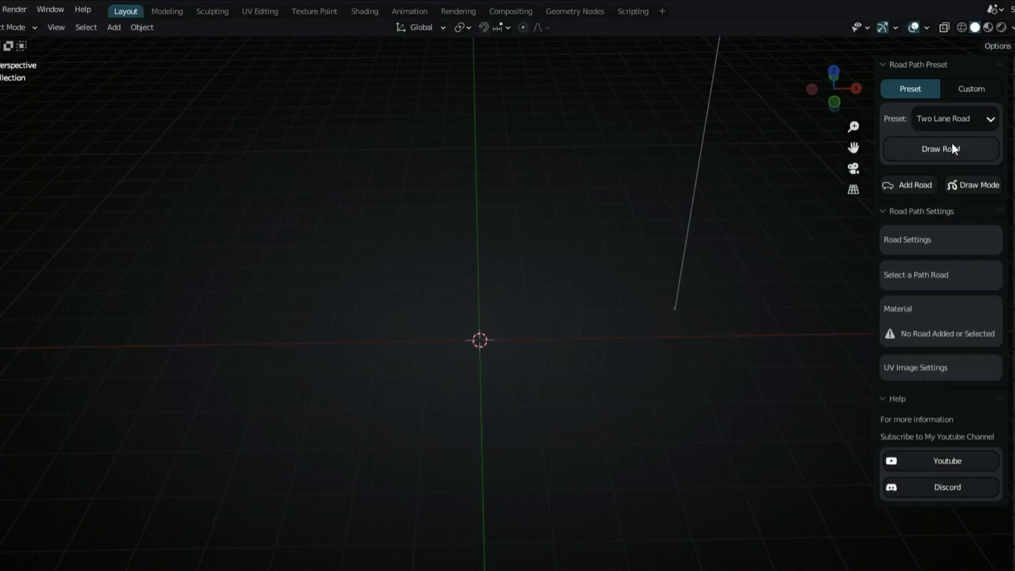
pyautogui.click(937, 151)
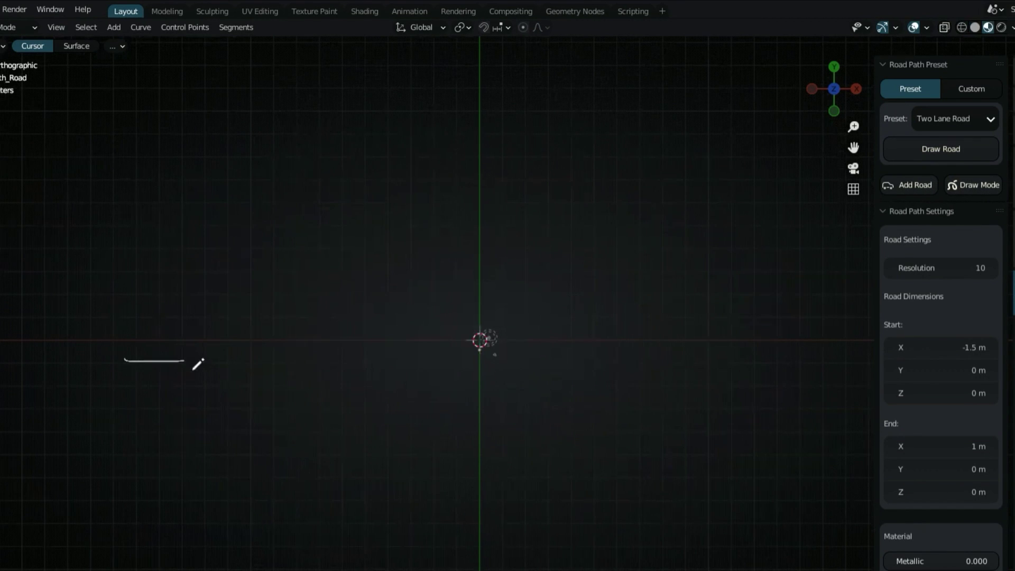
pyautogui.moveTo(742, 315); pyautogui.dragTo(809, 283)
pyautogui.moveTo(509, 385)
pyautogui.mouseDown(button='middle')
pyautogui.moveTo(510, 349)
pyautogui.moveTo(529, 312)
pyautogui.mouseUp(button='middle')
# Step: Set the road's Resolution to 63, Start X to -2.3 m and End X to 1.3 m
pyautogui.moveTo(941, 268); pyautogui.dragTo(978, 268)
pyautogui.moveTo(841, 89); pyautogui.dragTo(809, 92)
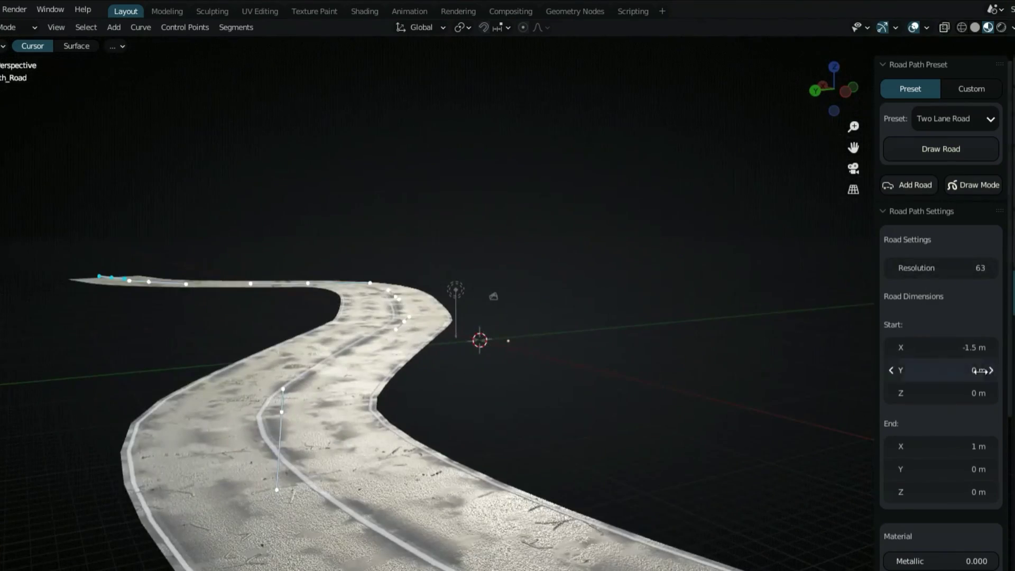
pyautogui.moveTo(941, 347); pyautogui.dragTo(920, 347)
pyautogui.moveTo(940, 446); pyautogui.dragTo(956, 446)
pyautogui.moveTo(834, 89); pyautogui.dragTo(798, 94)
# Step: Set road Metallic 0.577, Specular 0.422, Puddles 0.860, Displacement/Bump 0.750, puddle X scale -0.600
pyautogui.scroll(-10, 941, 317)
pyautogui.moveTo(941, 362)
pyautogui.mouseDown()
pyautogui.moveTo(904, 363)
pyautogui.moveTo(935, 363)
pyautogui.mouseUp()
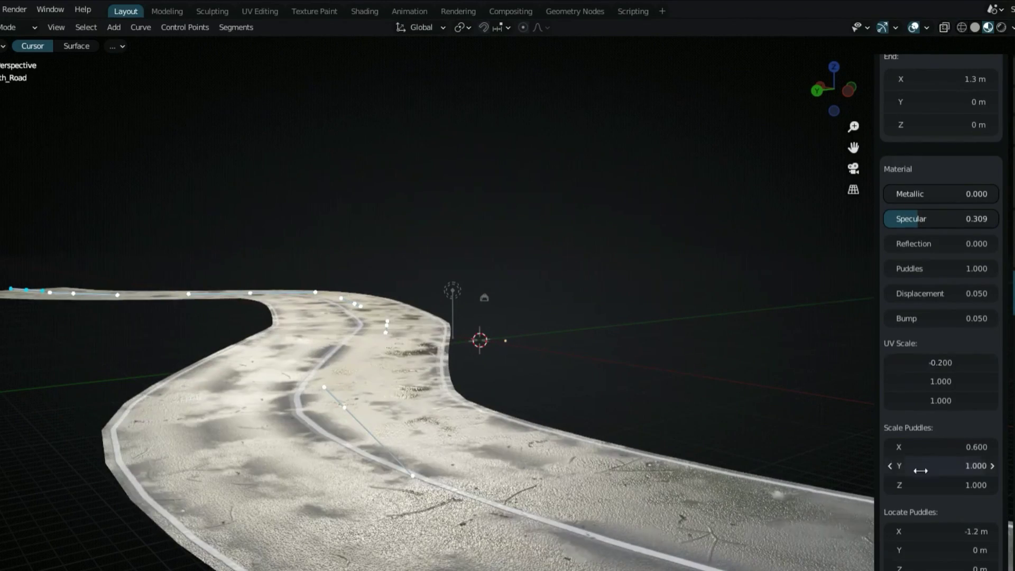
pyautogui.moveTo(941, 269); pyautogui.dragTo(933, 268)
pyautogui.moveTo(941, 293); pyautogui.dragTo(967, 318)
pyautogui.moveTo(941, 244)
pyautogui.mouseDown()
pyautogui.moveTo(938, 225)
pyautogui.moveTo(968, 193)
pyautogui.mouseUp()
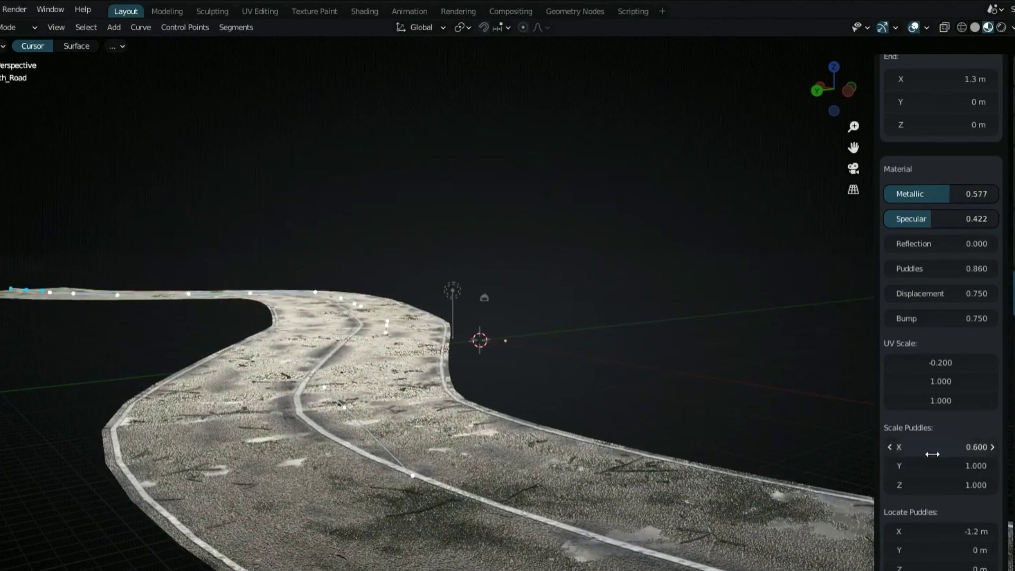
pyautogui.moveTo(932, 454); pyautogui.dragTo(869, 454)
pyautogui.moveTo(870, 159); pyautogui.dragTo(946, 117, button='middle')
# Step: Show the Custom road texture slots, widen the sidebar and view the road from lower
pyautogui.scroll(10, 974, 106)
pyautogui.click(973, 91)
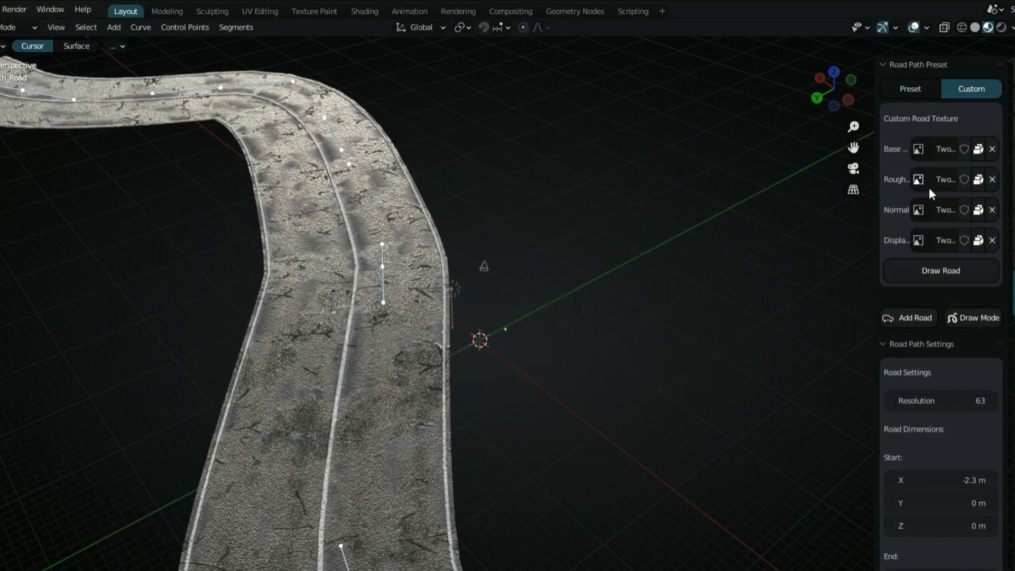
pyautogui.moveTo(879, 153); pyautogui.dragTo(814, 139)
pyautogui.moveTo(370, 359); pyautogui.dragTo(368, 303, button='middle')
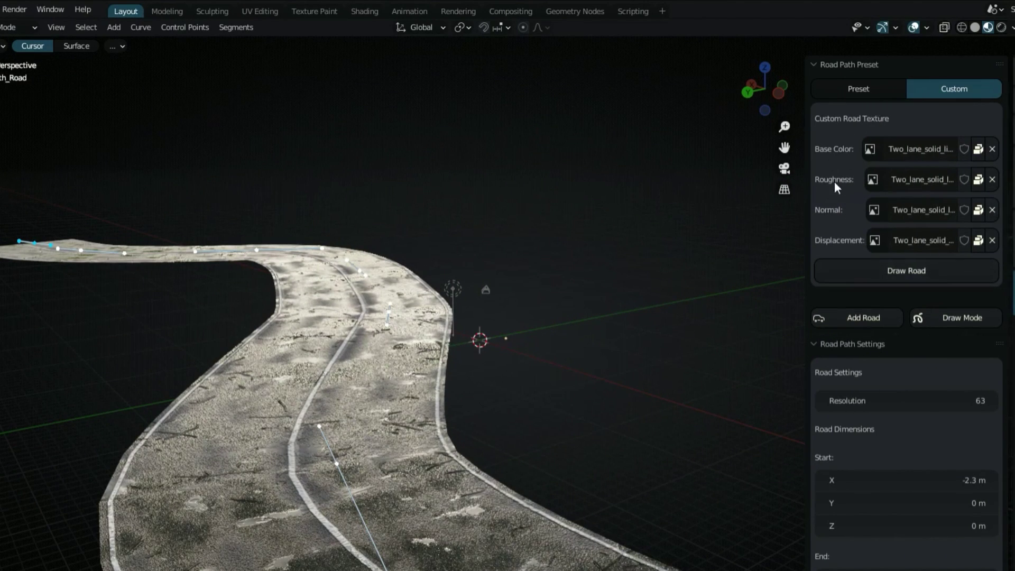
pyautogui.scroll(-15, 925, 356)
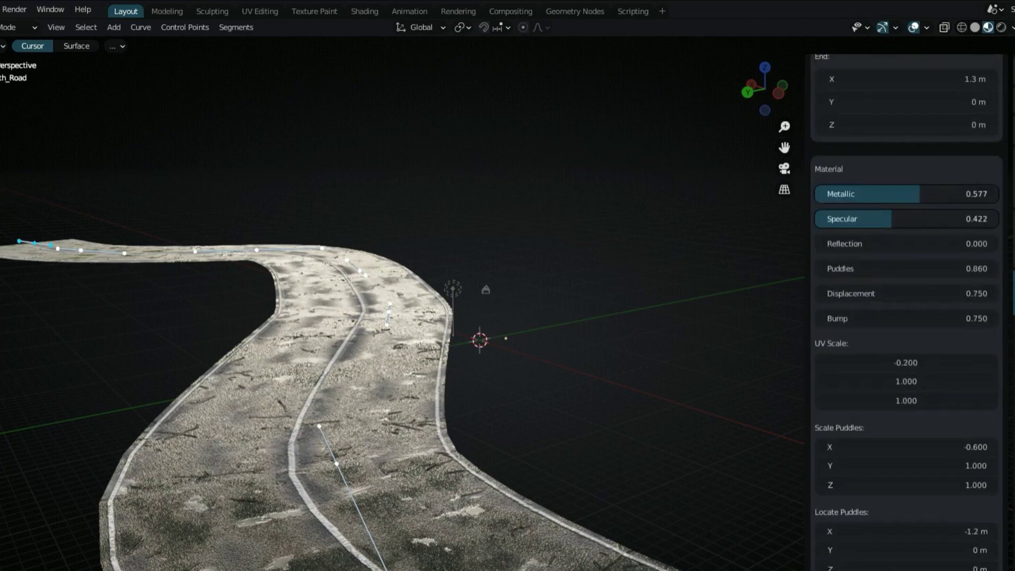
pyautogui.scroll(15, 916, 359)
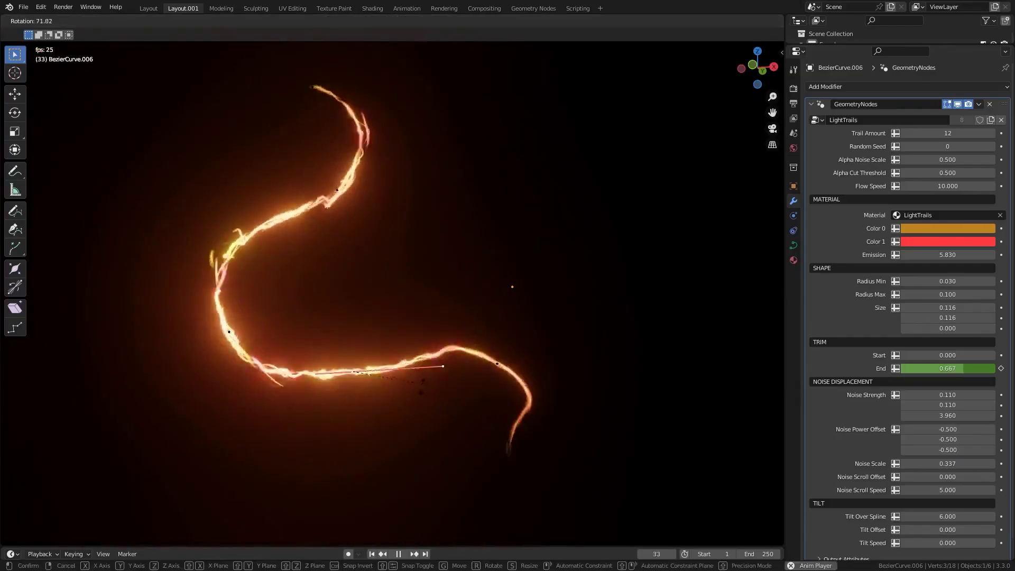
# Step: Move and rotate a light-trail curve control point, then orbit the trail.001 road scene
pyautogui.moveTo(354, 333); pyautogui.dragTo(466, 141)
pyautogui.press('r')
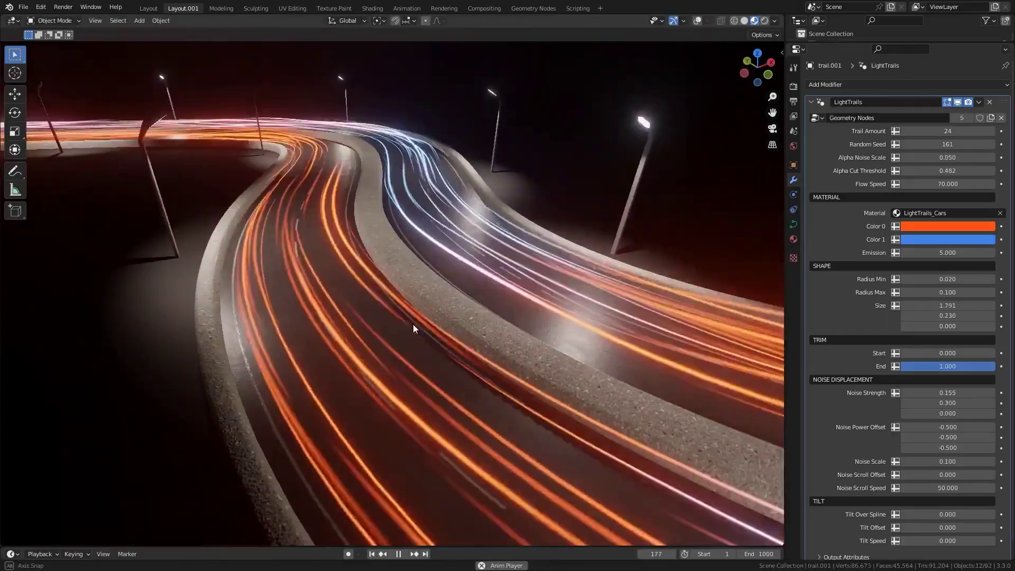
pyautogui.moveTo(413, 324)
pyautogui.mouseDown(button='middle')
pyautogui.moveTo(566, 338)
pyautogui.moveTo(616, 317)
pyautogui.mouseUp(button='middle')
# Step: Draw a new freehand trail curve and try trim end and Z noise values, resetting both
pyautogui.moveTo(217, 215)
pyautogui.mouseDown()
pyautogui.moveTo(412, 408)
pyautogui.moveTo(634, 318)
pyautogui.mouseUp()
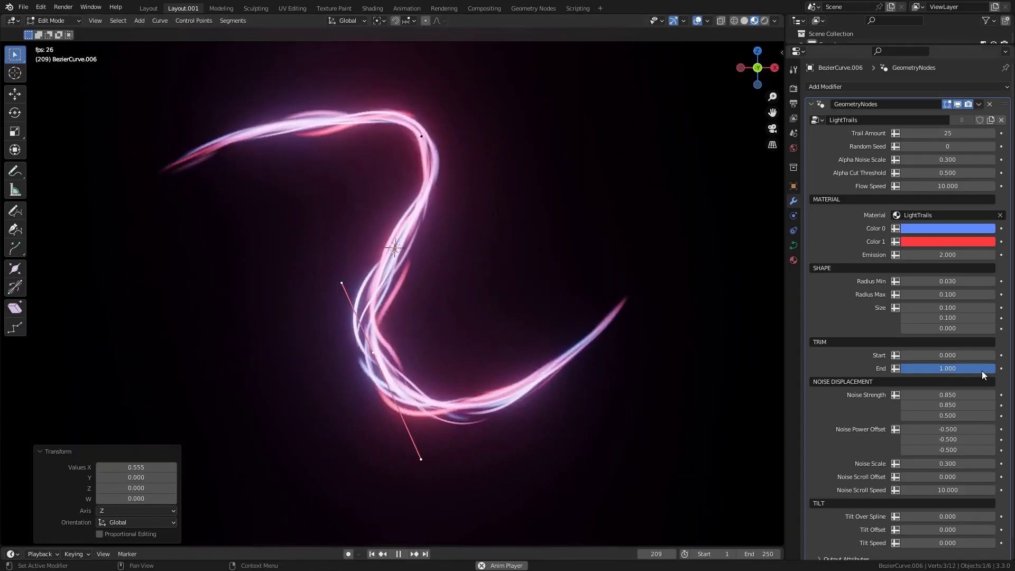
pyautogui.moveTo(947, 369); pyautogui.dragTo(995, 368)
pyautogui.press('BackSpace')
pyautogui.press('BackSpace')
pyautogui.moveTo(947, 415); pyautogui.dragTo(967, 416)
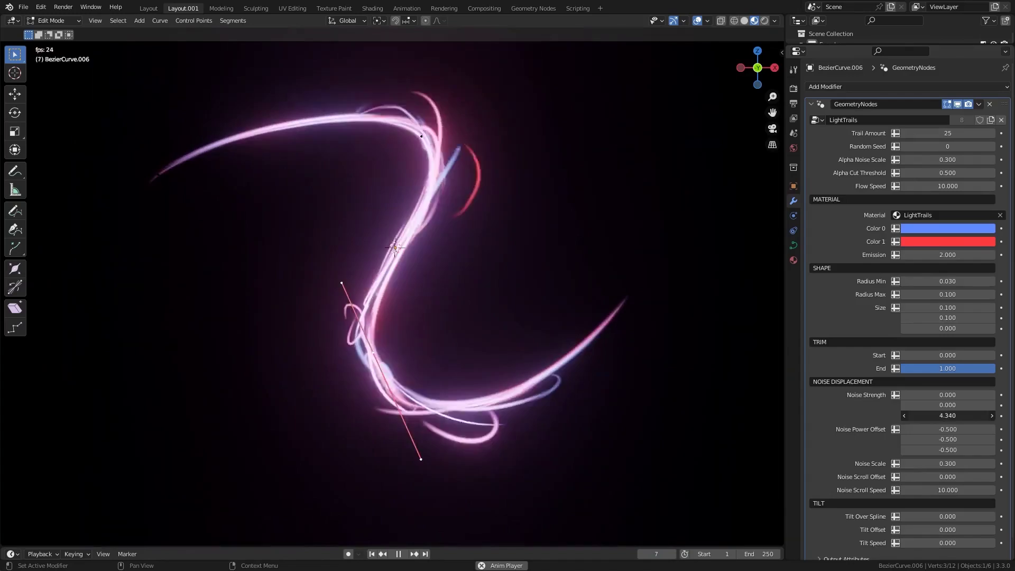
pyautogui.moveTo(947, 415); pyautogui.dragTo(978, 416)
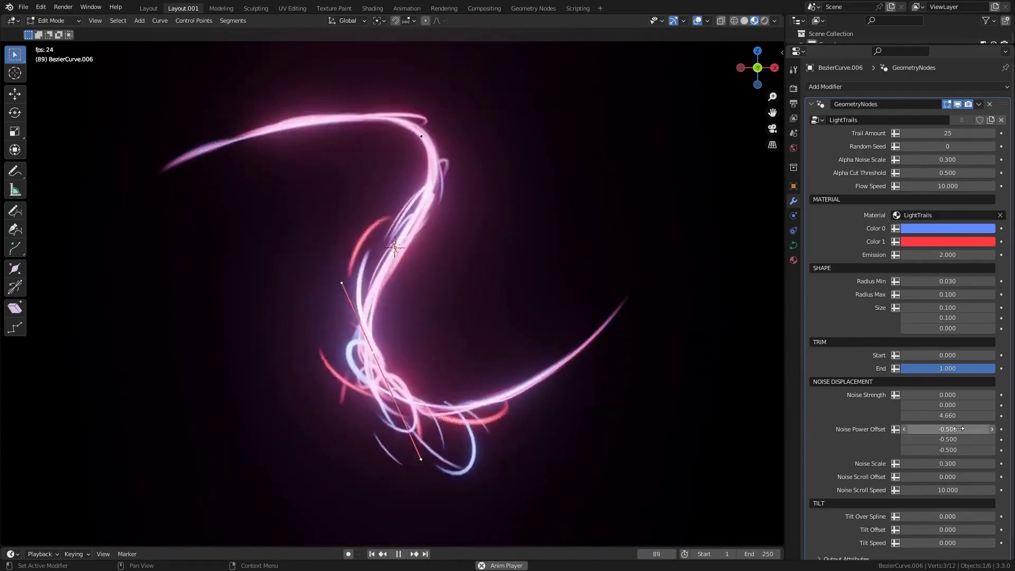
pyautogui.press('BackSpace')
# Step: Make the trail colours green and yellow-green and lower emission to 1.000
pyautogui.click(947, 228)
pyautogui.click(919, 101)
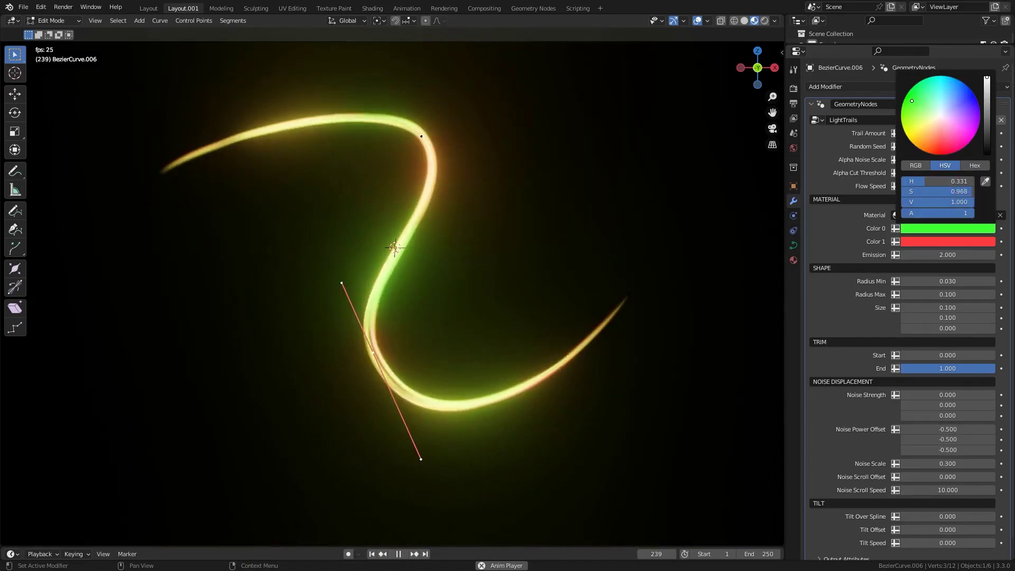
pyautogui.click(913, 115)
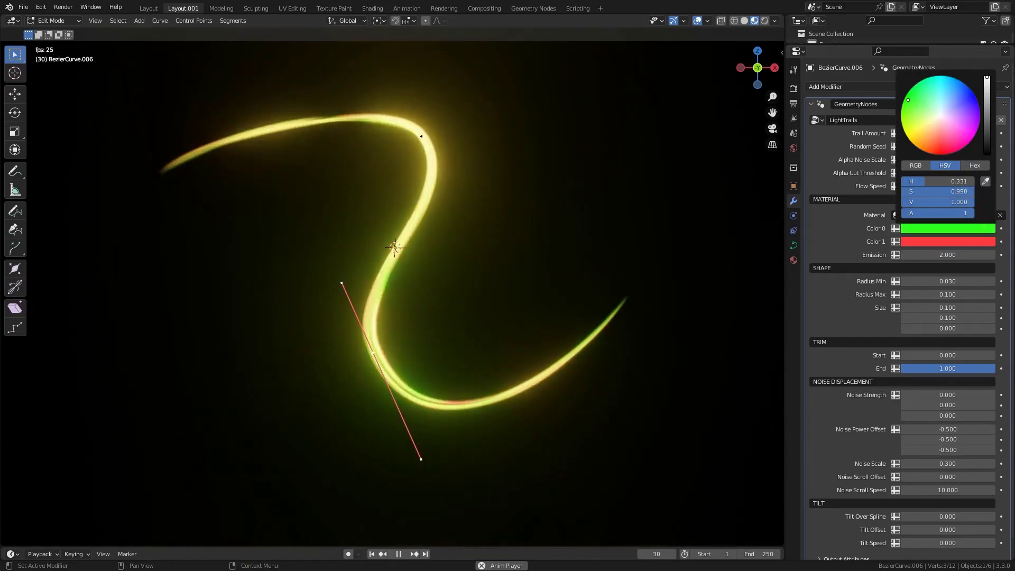
pyautogui.click(931, 241)
pyautogui.click(903, 136)
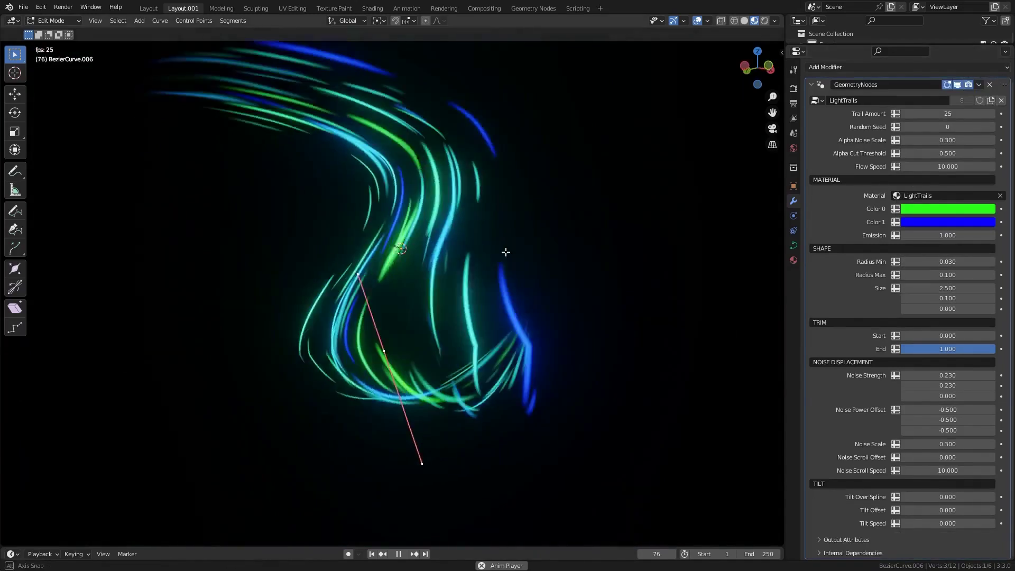
# Step: Twist the trails around the curve, then extrude a new end point and rotate its handle
pyautogui.moveTo(947, 497); pyautogui.dragTo(989, 497)
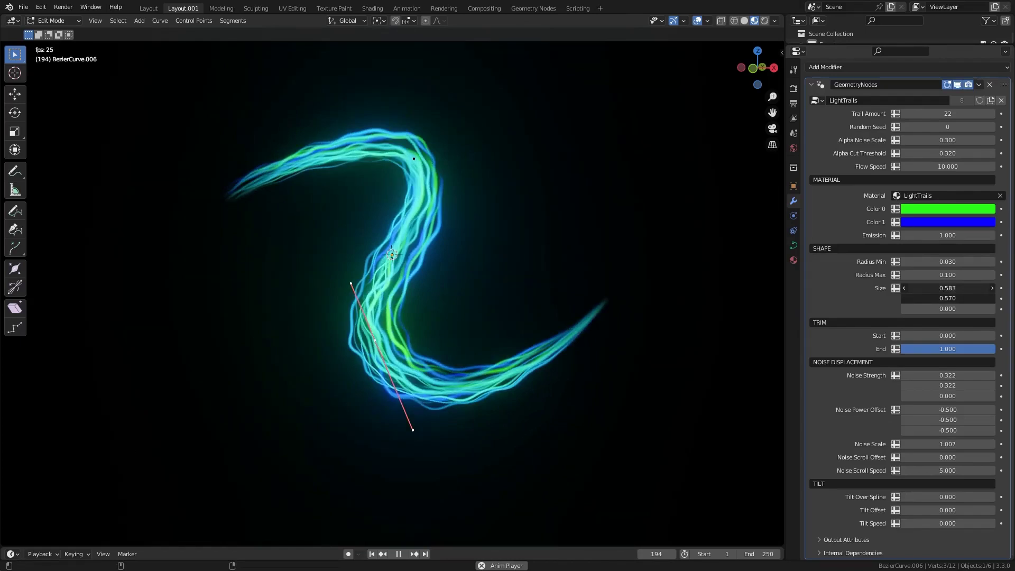
pyautogui.press('e')
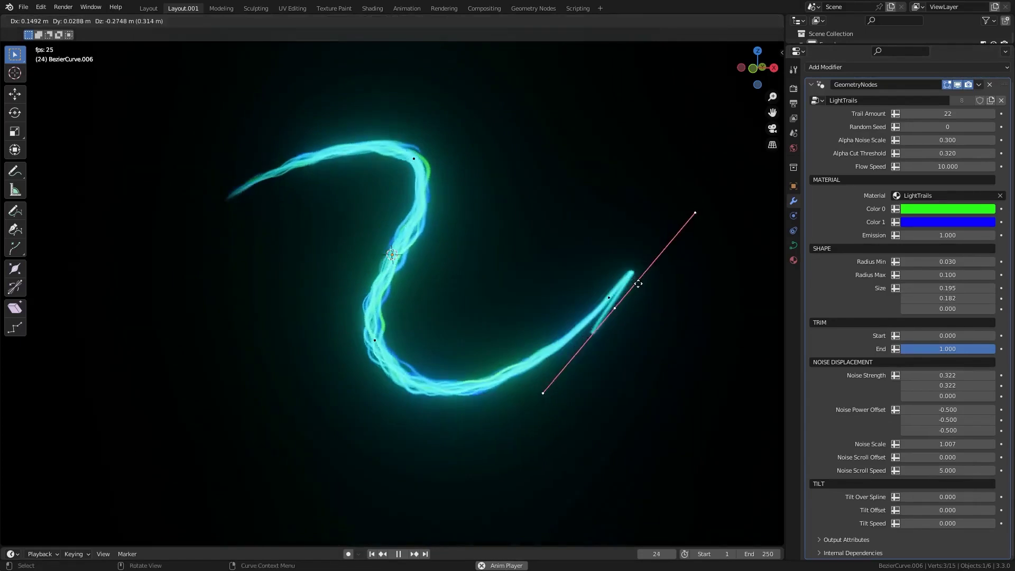
pyautogui.click(571, 186)
pyautogui.press('r')
pyautogui.click(502, 85)
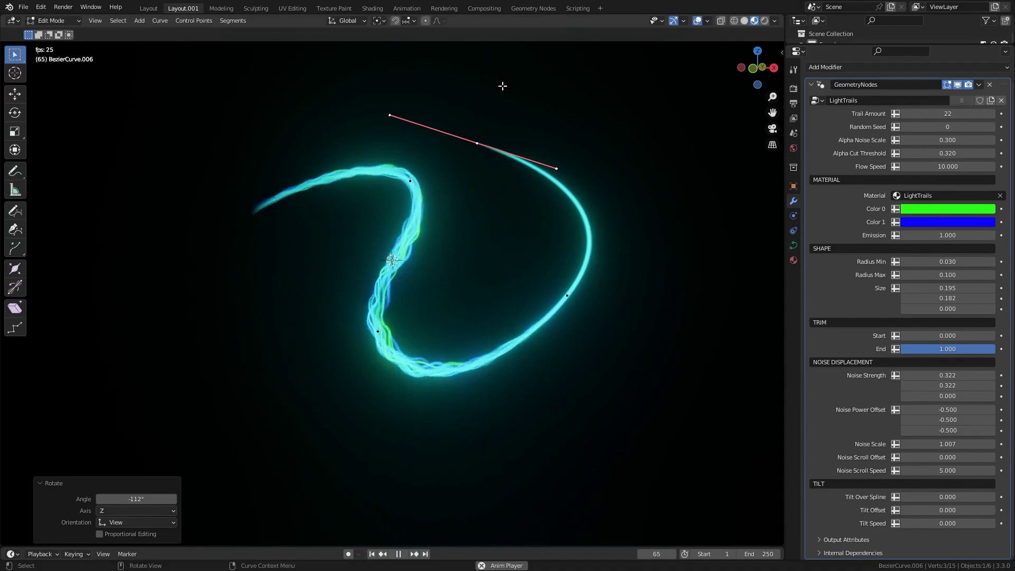
# Step: Change the trail thickness at another curve point with Alt+S
pyautogui.click(567, 294)
pyautogui.hotkey('alt', 's')
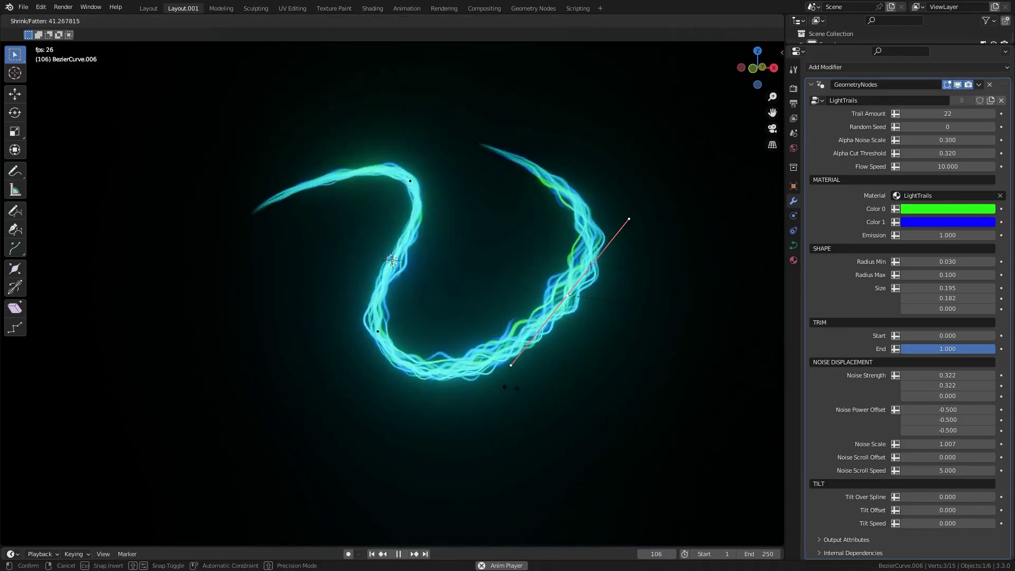
pyautogui.press('Return')
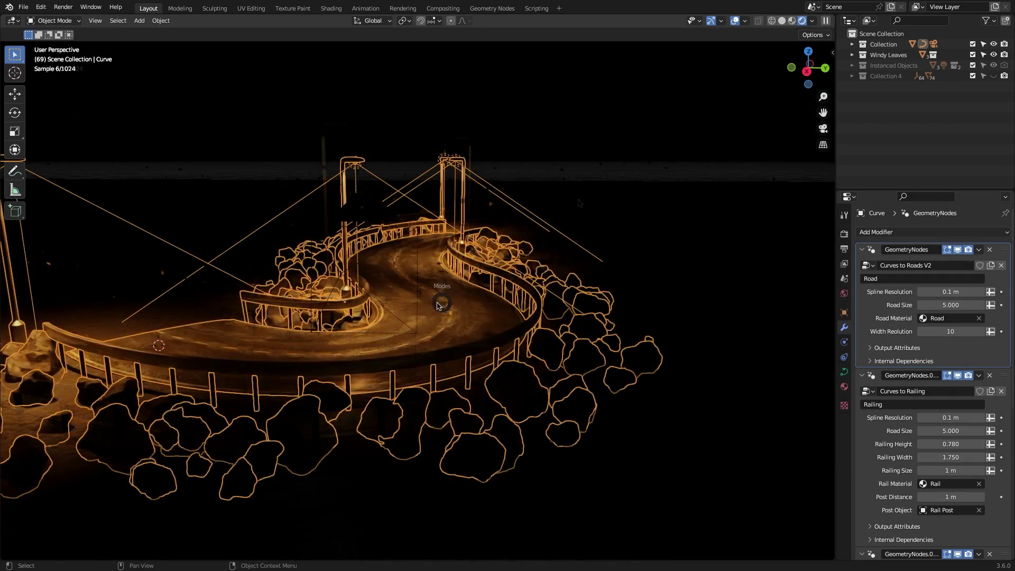
# Step: From top view, rotate the road's end points, stretch the new segment longer and move it
pyautogui.press('KP_7')
pyautogui.press('r')
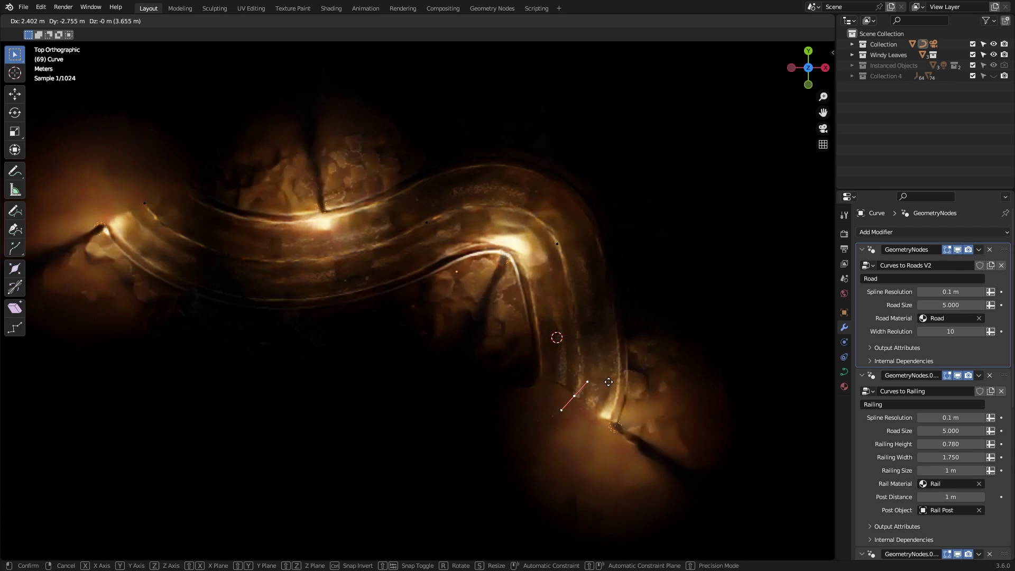
pyautogui.click(607, 295)
pyautogui.scroll(3, 606, 295)
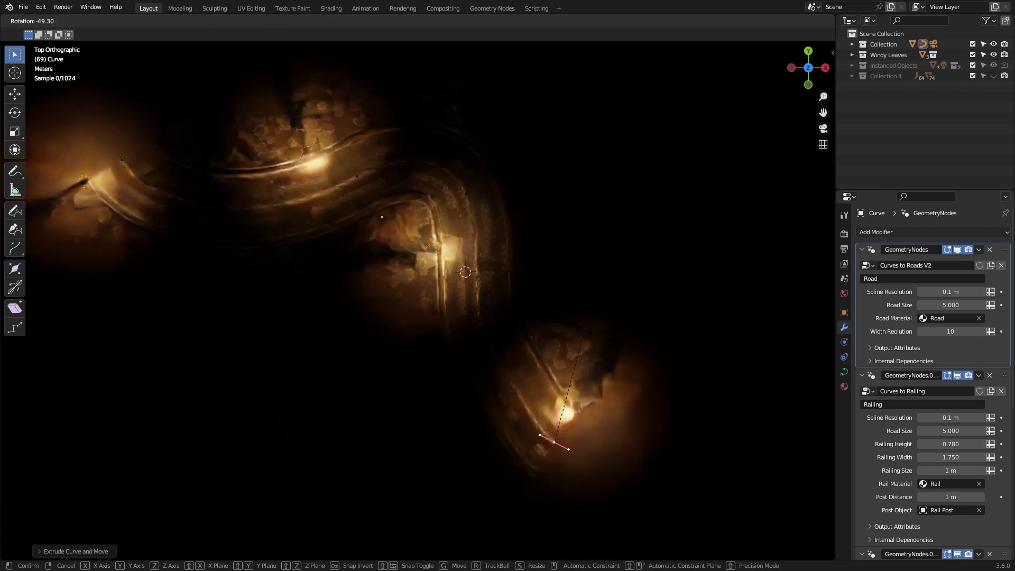
pyautogui.press('g')
pyautogui.press('s')
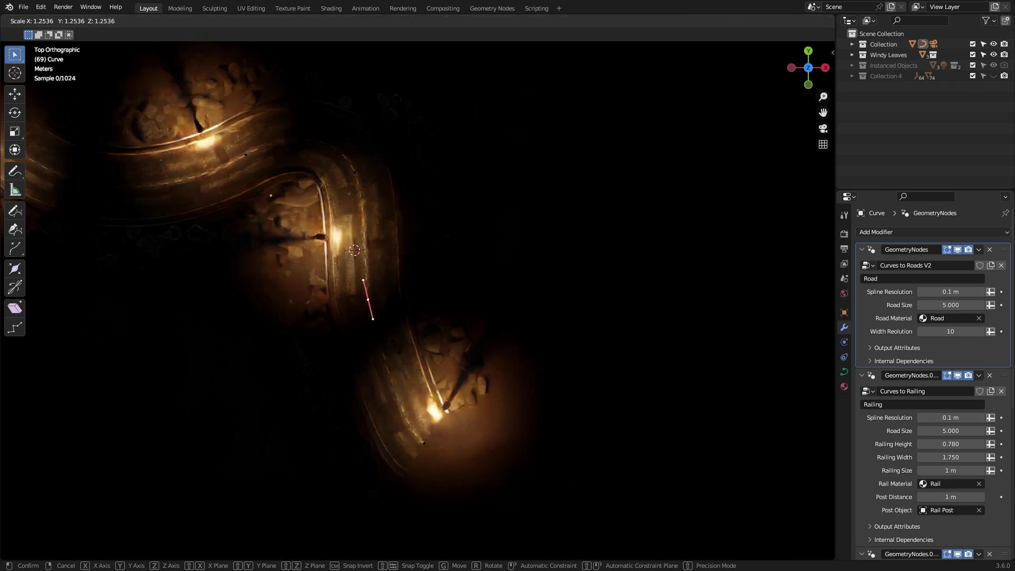
pyautogui.click(417, 435)
pyautogui.press('g')
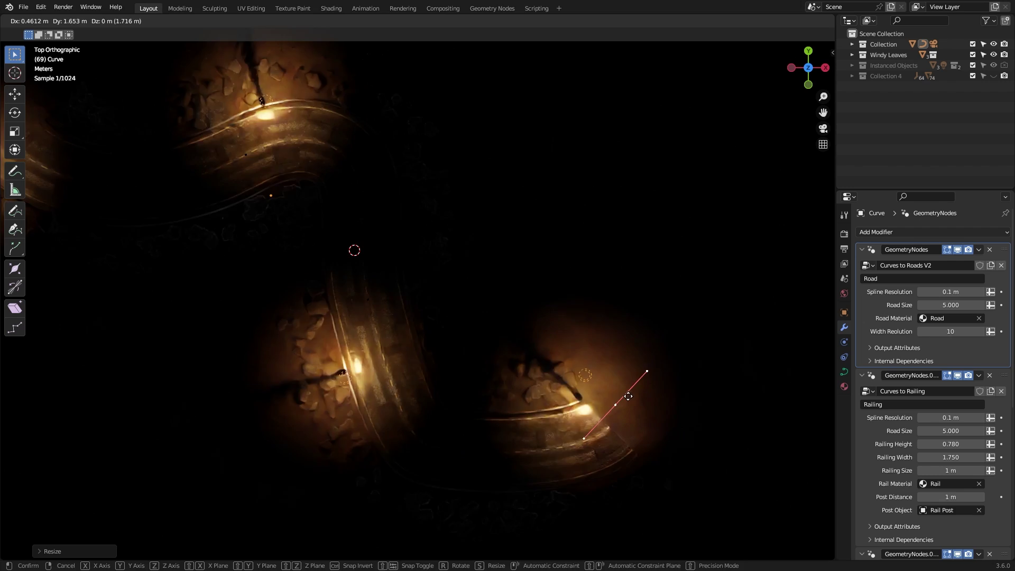
# Step: Place the end section and adjust the road's spline and width resolution in solid view
pyautogui.click(623, 390)
pyautogui.moveTo(623, 390); pyautogui.dragTo(650, 210, button='middle')
pyautogui.moveTo(950, 291); pyautogui.dragTo(973, 291)
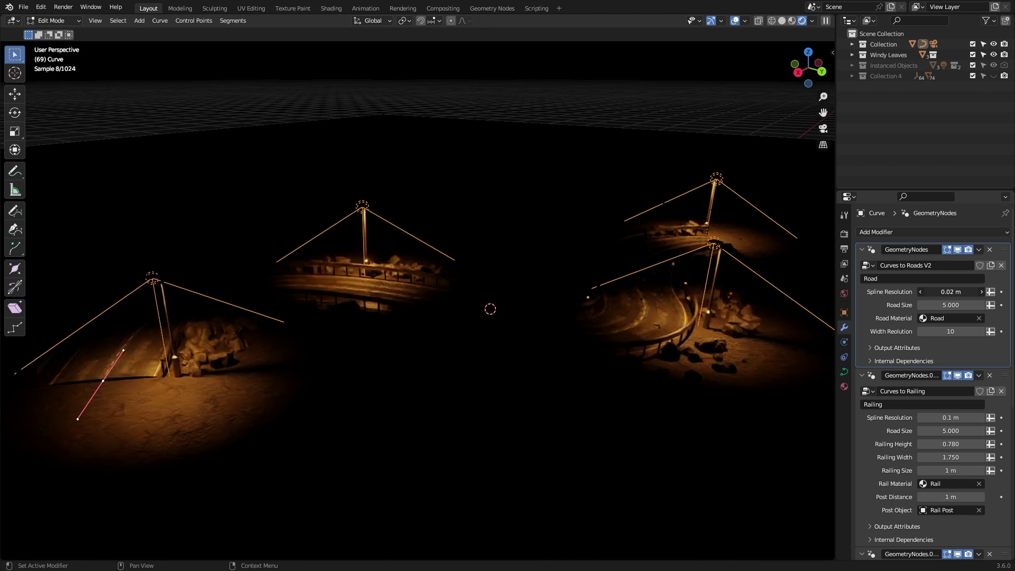
pyautogui.moveTo(649, 210); pyautogui.dragTo(582, 249, button='middle')
pyautogui.click(782, 20)
pyautogui.moveTo(950, 292)
pyautogui.mouseDown()
pyautogui.moveTo(978, 292)
pyautogui.moveTo(940, 292)
pyautogui.moveTo(954, 290)
pyautogui.mouseUp()
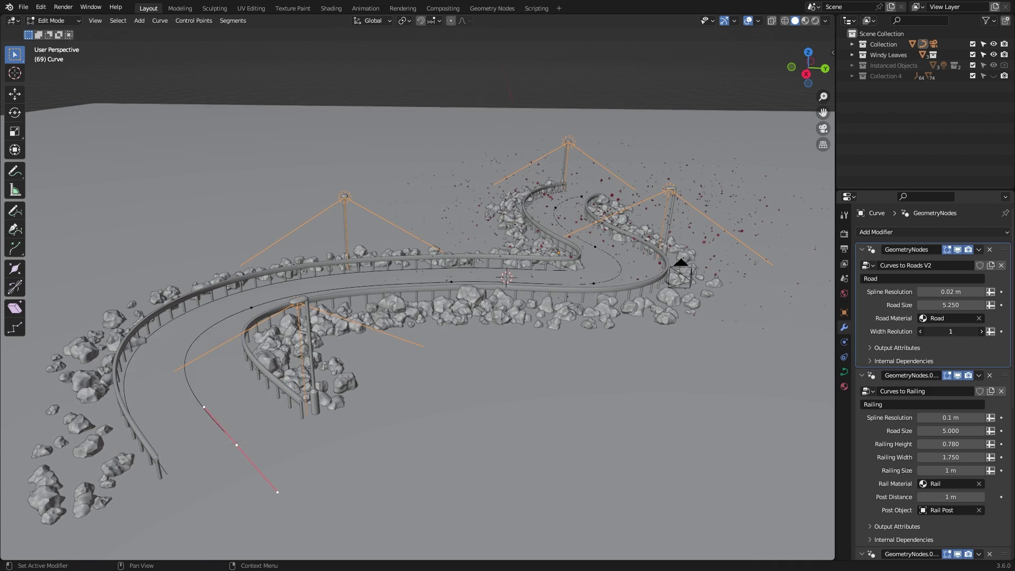
# Step: Fit the railing to the road width and add more lamp posts along the road
pyautogui.scroll(-5, 942, 353)
pyautogui.moveTo(943, 312); pyautogui.dragTo(962, 312)
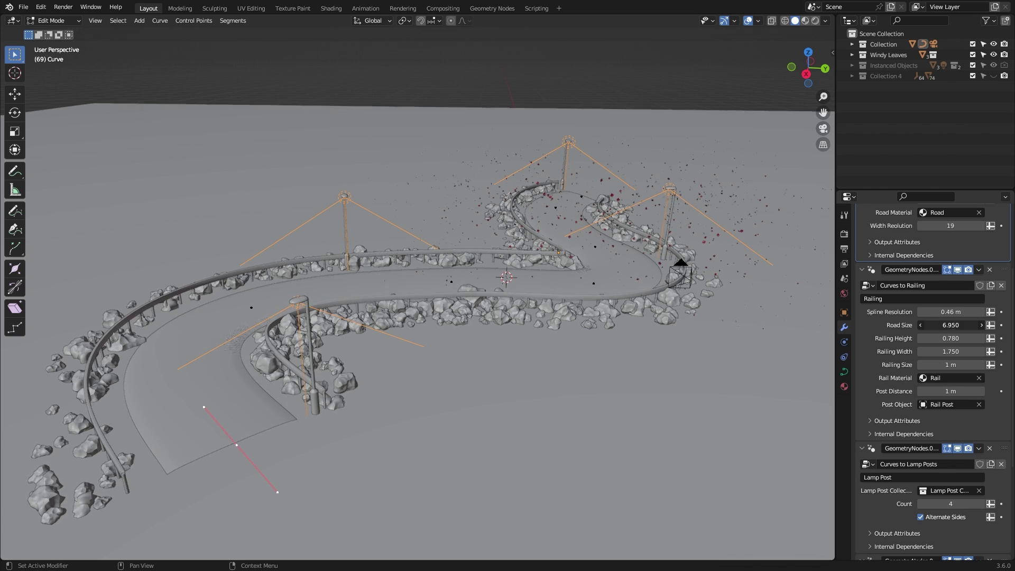
pyautogui.scroll(-1, 950, 325)
pyautogui.moveTo(944, 304); pyautogui.dragTo(947, 304)
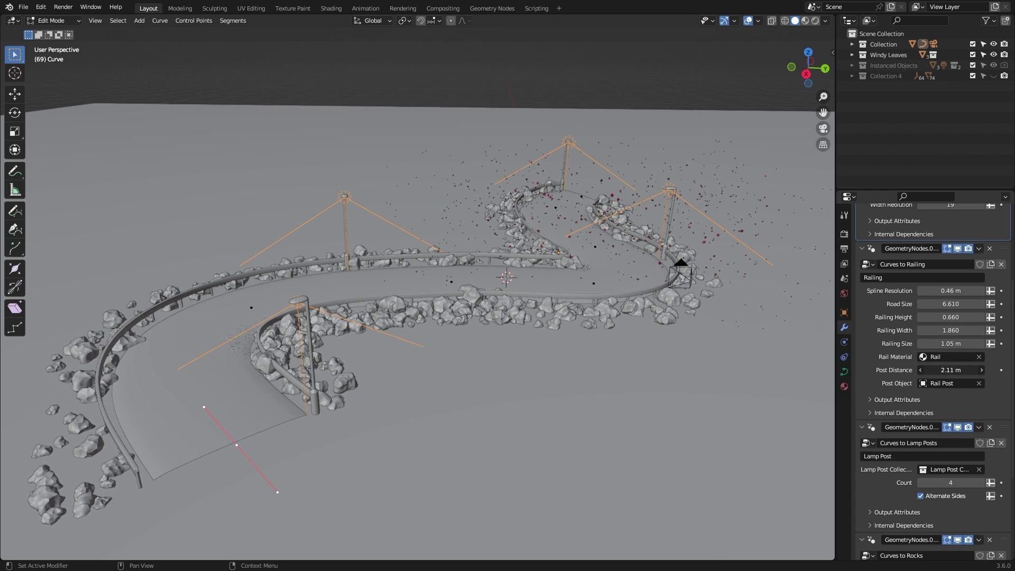
pyautogui.scroll(-6, 951, 371)
pyautogui.moveTo(950, 370)
pyautogui.mouseDown()
pyautogui.moveTo(968, 345)
pyautogui.moveTo(888, 346)
pyautogui.moveTo(982, 346)
pyautogui.moveTo(922, 347)
pyautogui.moveTo(957, 347)
pyautogui.mouseUp()
# Step: Rotate a road curve handle, scatter the rocks farther out, and preview the render
pyautogui.click(814, 21)
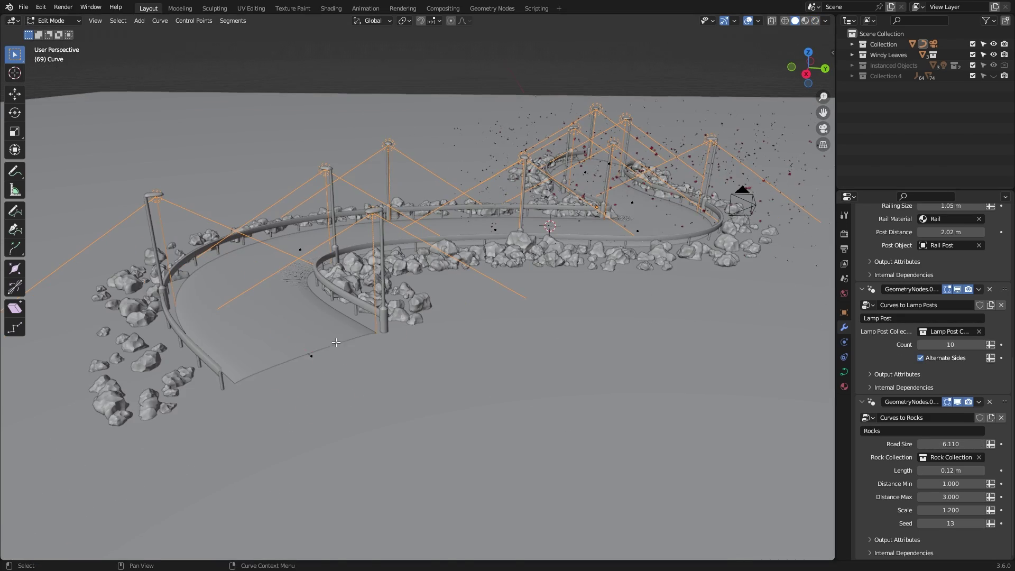
pyautogui.press('r')
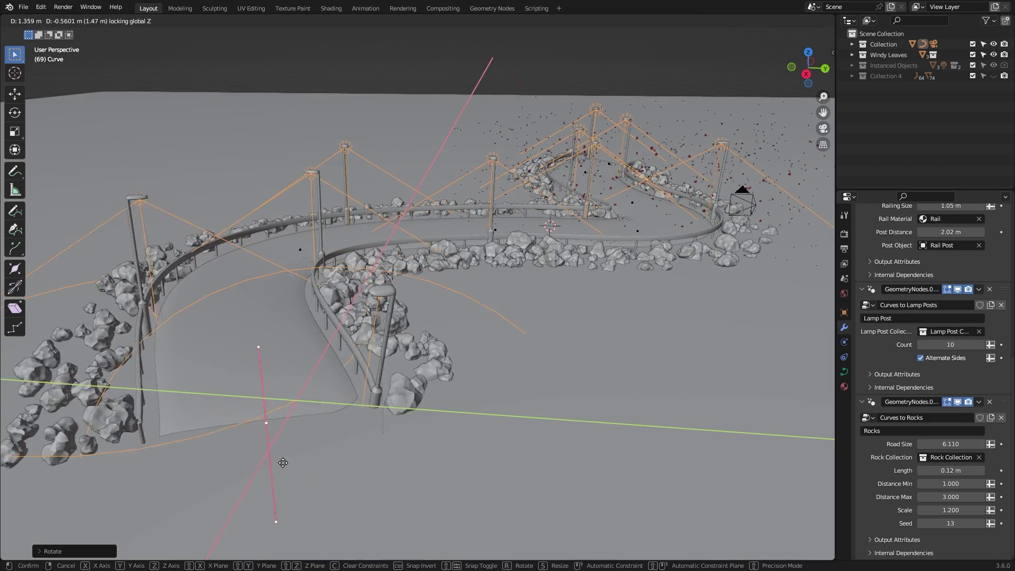
pyautogui.click(297, 454)
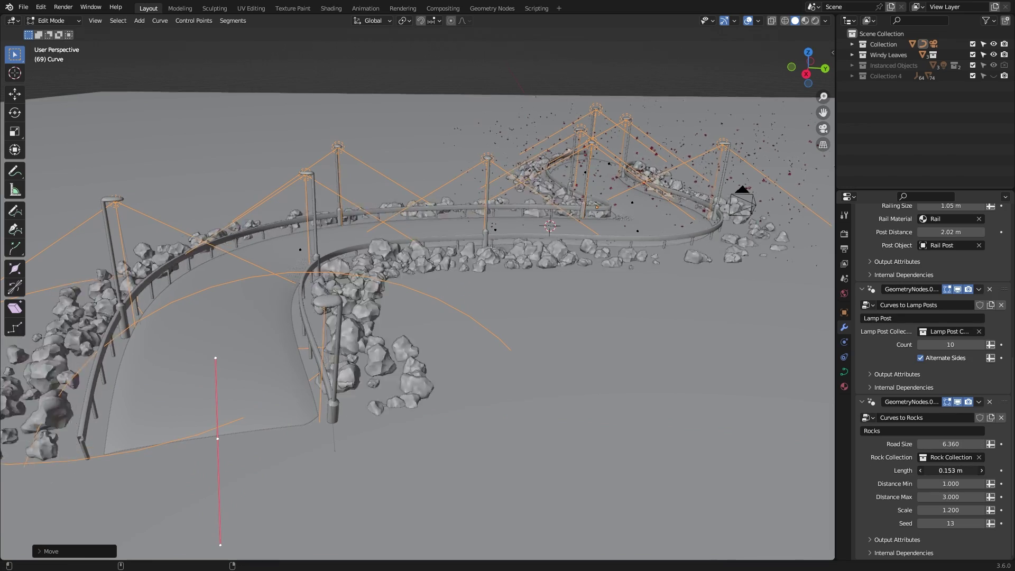
pyautogui.click(815, 21)
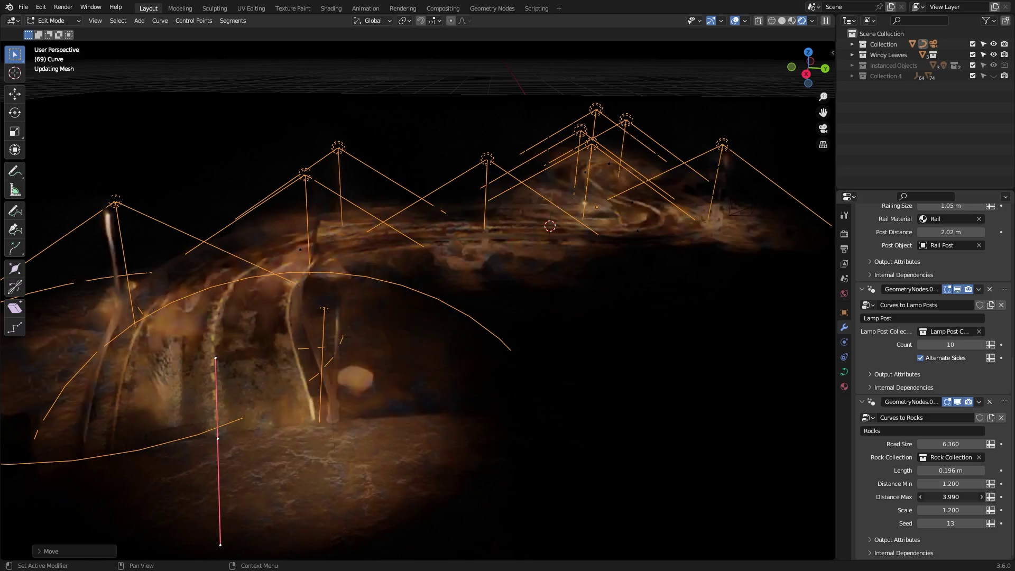
pyautogui.moveTo(950, 497); pyautogui.dragTo(964, 497)
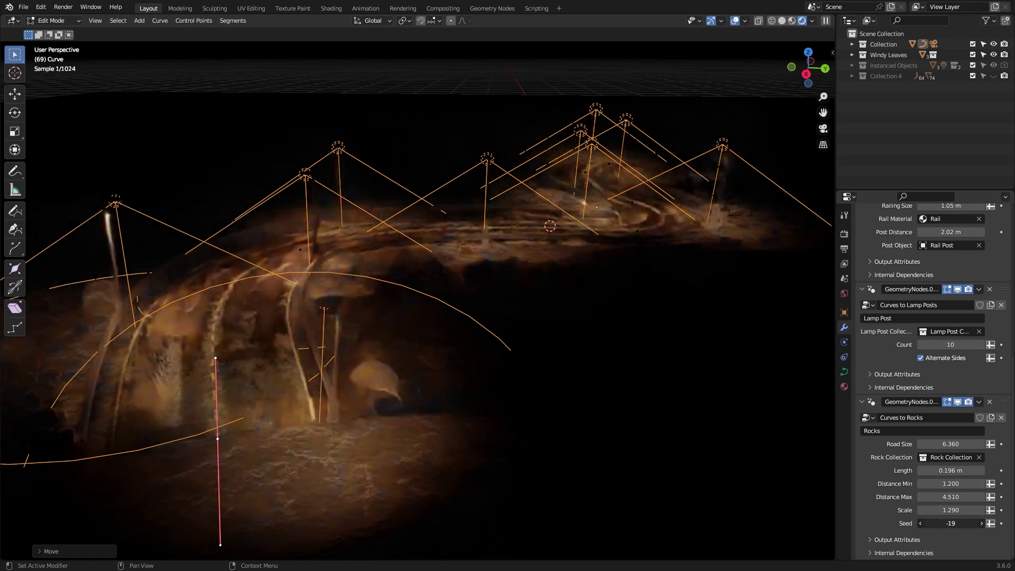
pyautogui.moveTo(475, 317); pyautogui.dragTo(623, 154, button='middle')
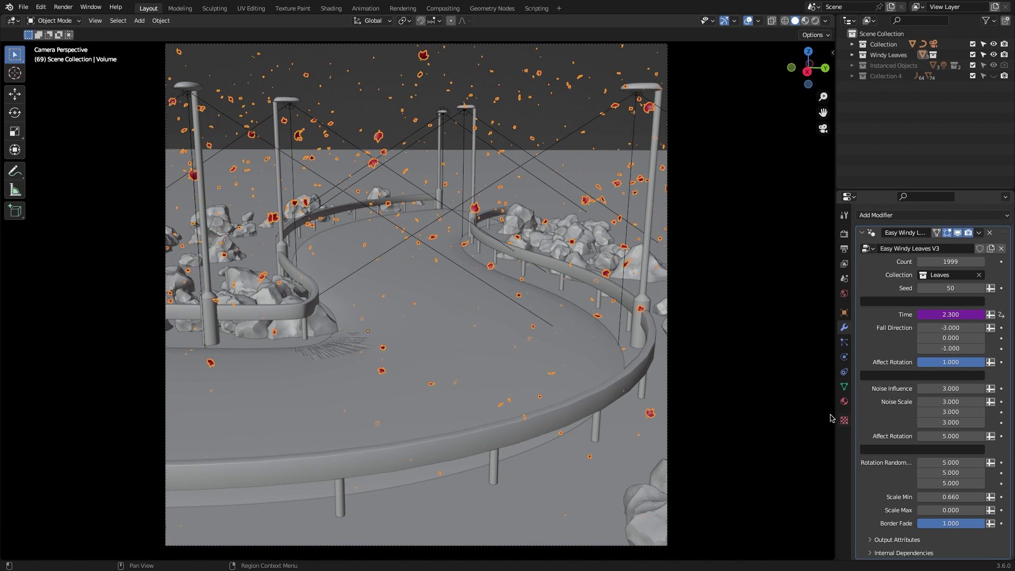
pyautogui.click(815, 20)
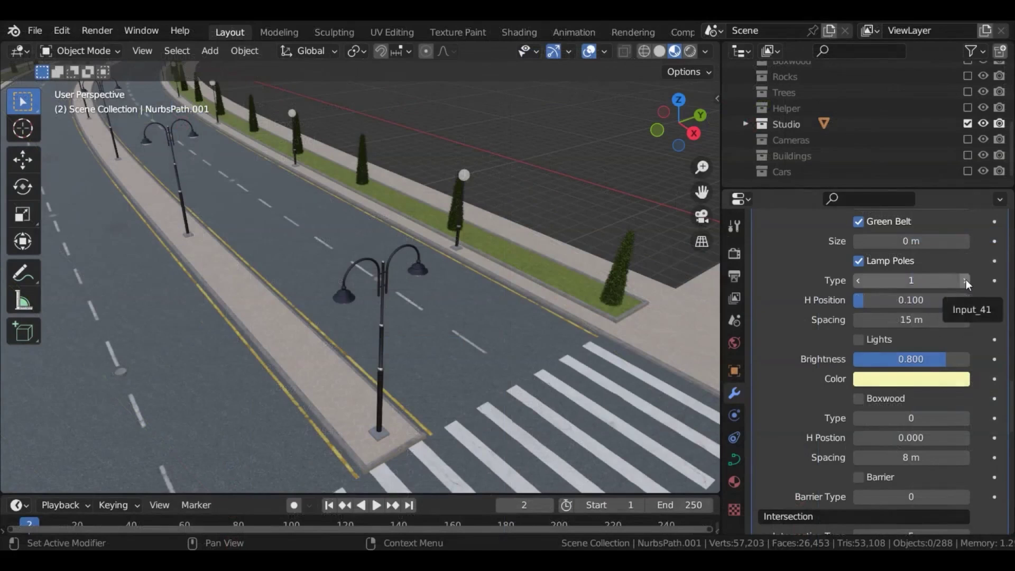
# Step: Cycle through lamp pole styles, turn on the lamp lights and pick their colour
pyautogui.click(966, 281)
pyautogui.click(965, 280)
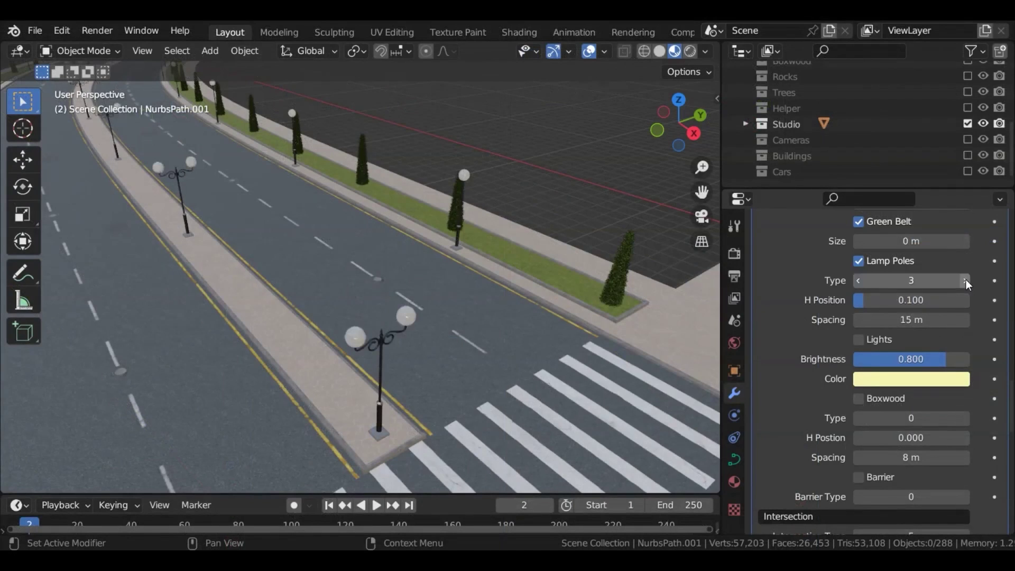
pyautogui.click(965, 281)
pyautogui.click(966, 280)
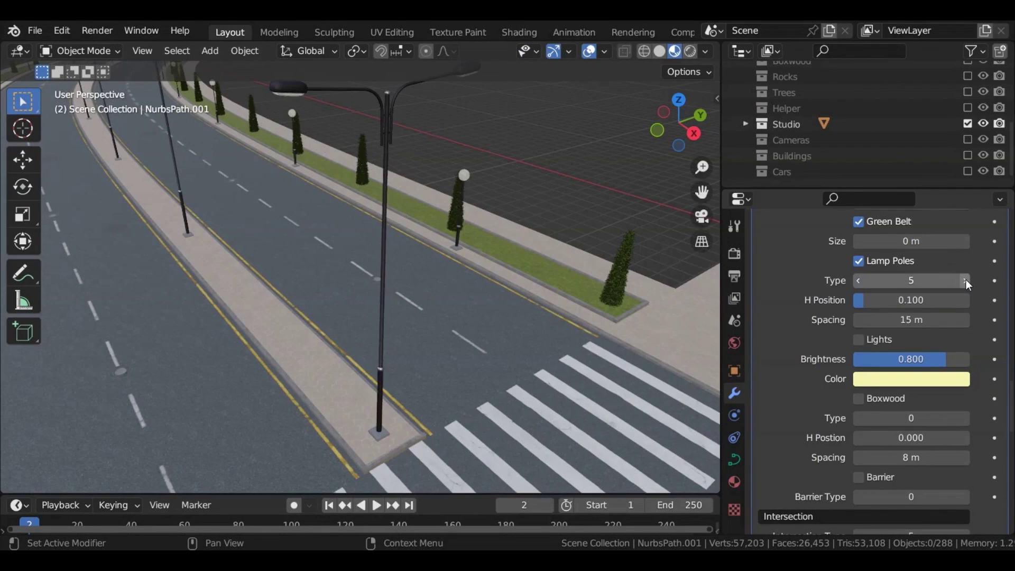
pyautogui.click(864, 343)
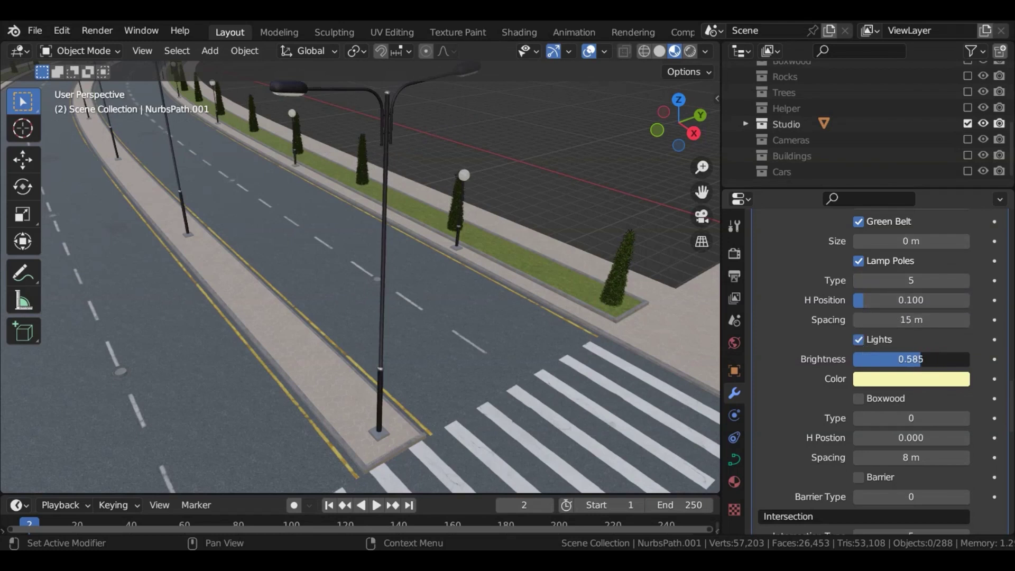
pyautogui.click(923, 376)
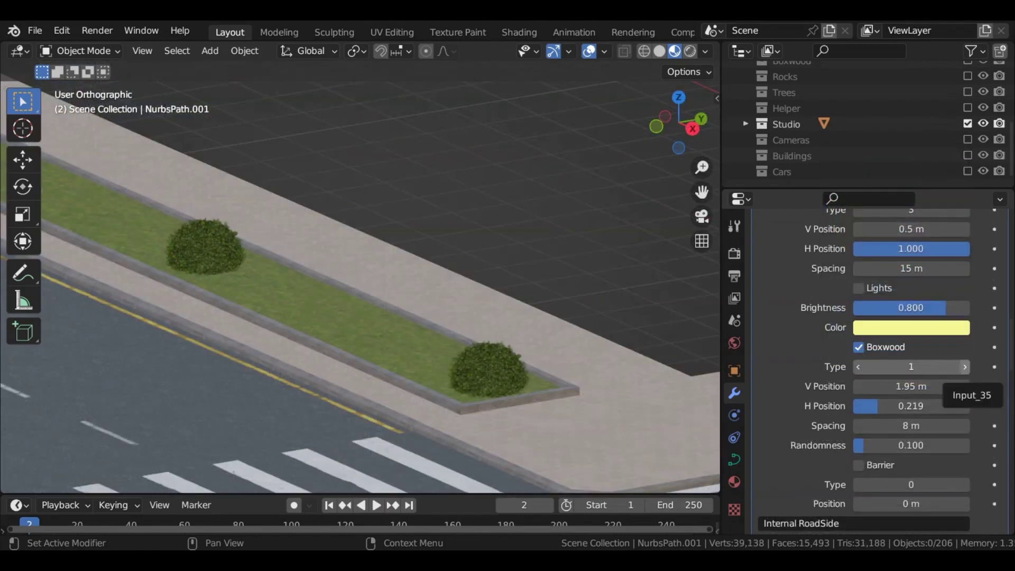
# Step: Turn the bushes into conical trees and cycle through the Boxwood shapes
pyautogui.click(964, 366)
pyautogui.click(963, 366)
pyautogui.click(963, 366)
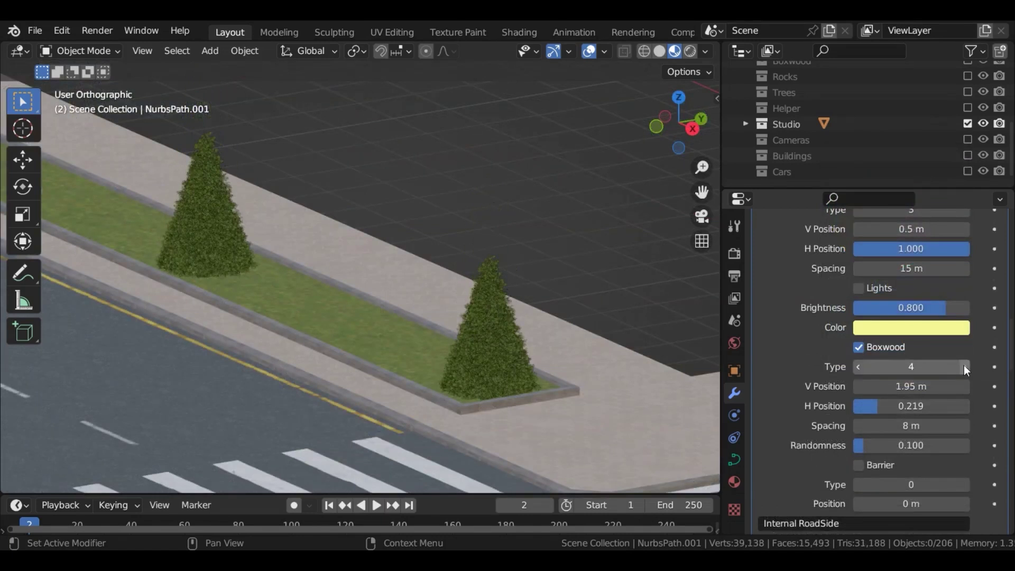
pyautogui.click(963, 367)
pyautogui.click(963, 367)
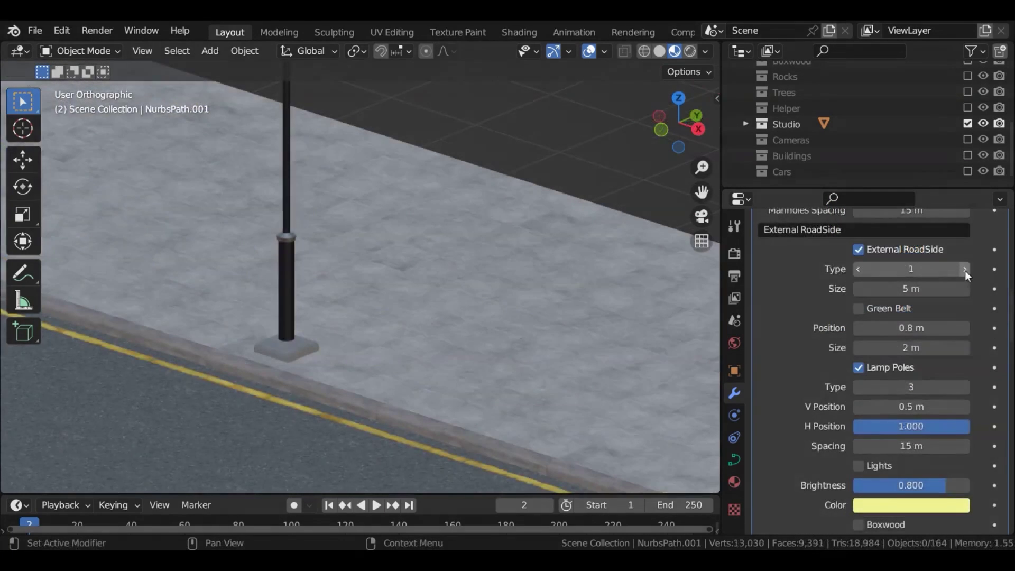
# Step: Step the sidewalk surface through herringbone bricks to plain concrete type 5
pyautogui.click(965, 270)
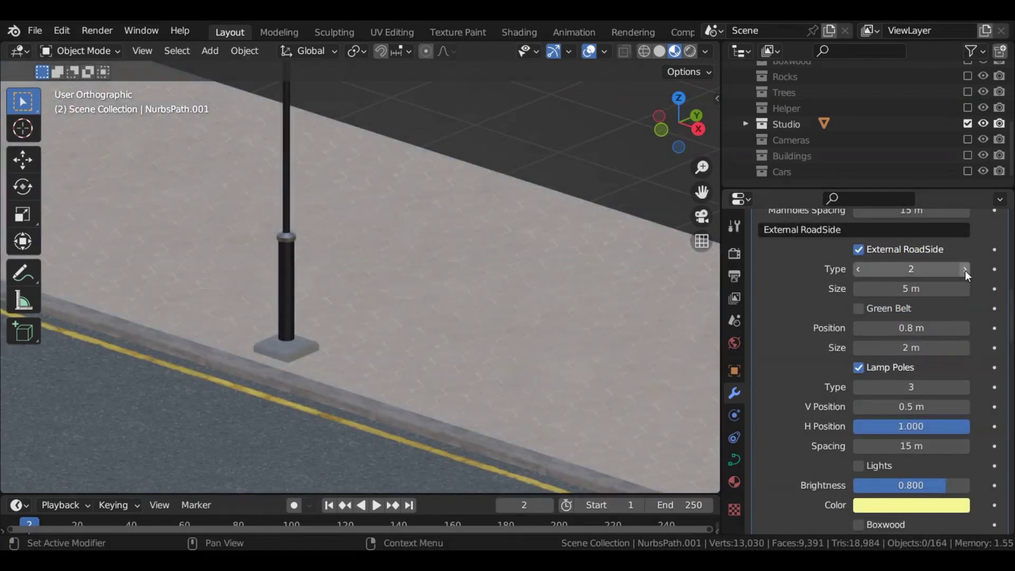
pyautogui.click(965, 270)
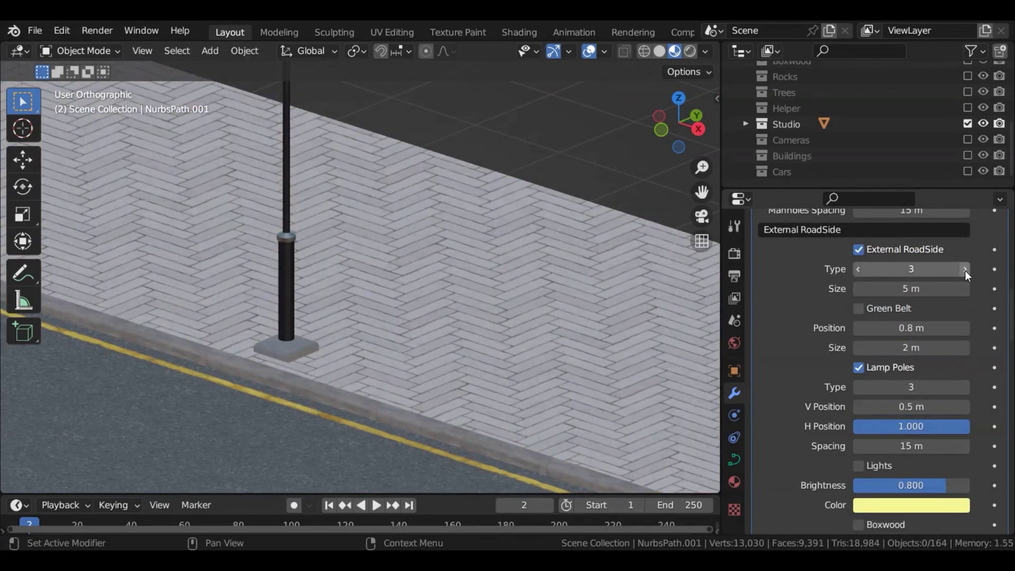
pyautogui.click(965, 269)
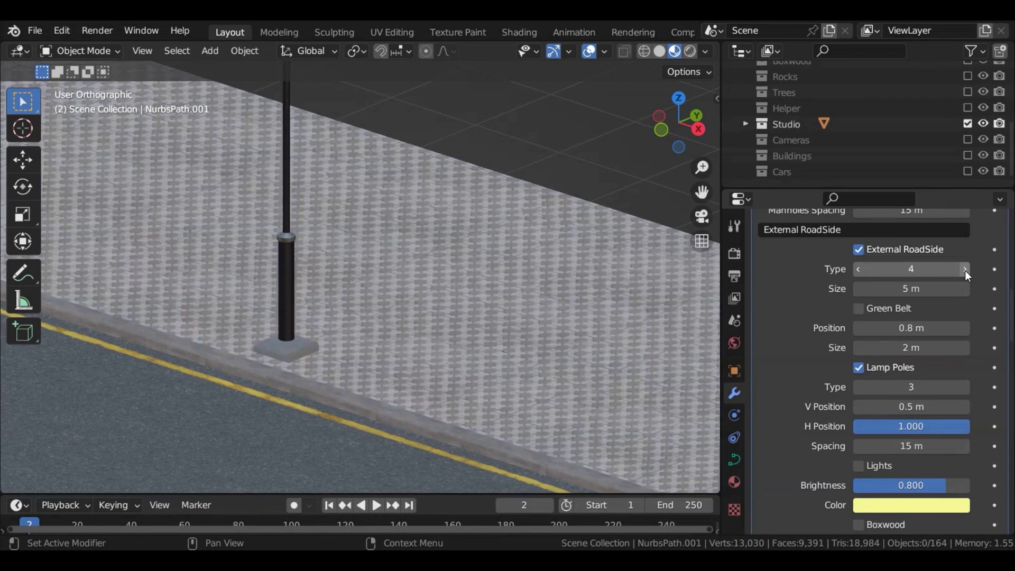
pyautogui.click(965, 270)
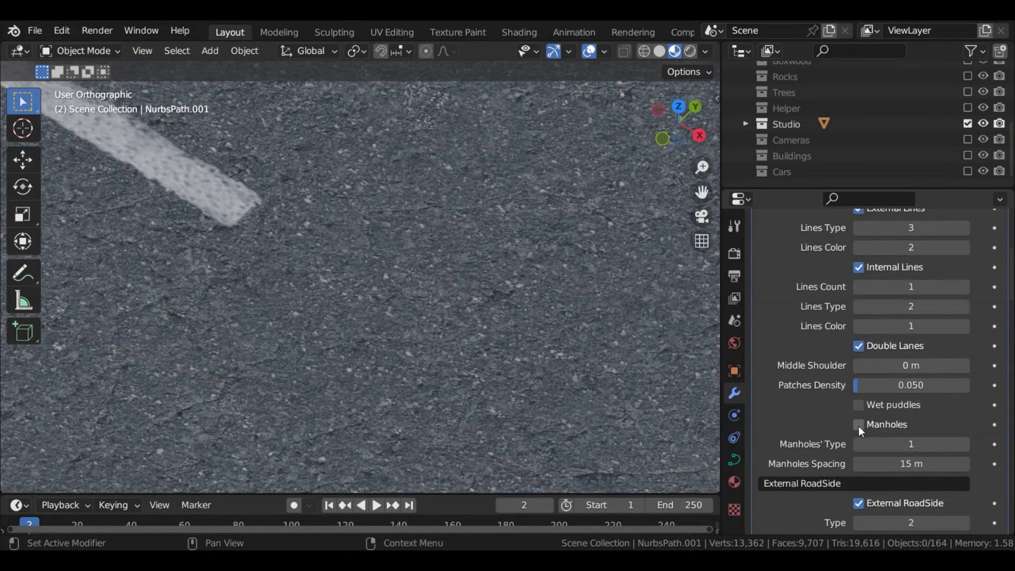
# Step: Enable round type 2 manhole covers spaced 14.7 m apart
pyautogui.click(860, 425)
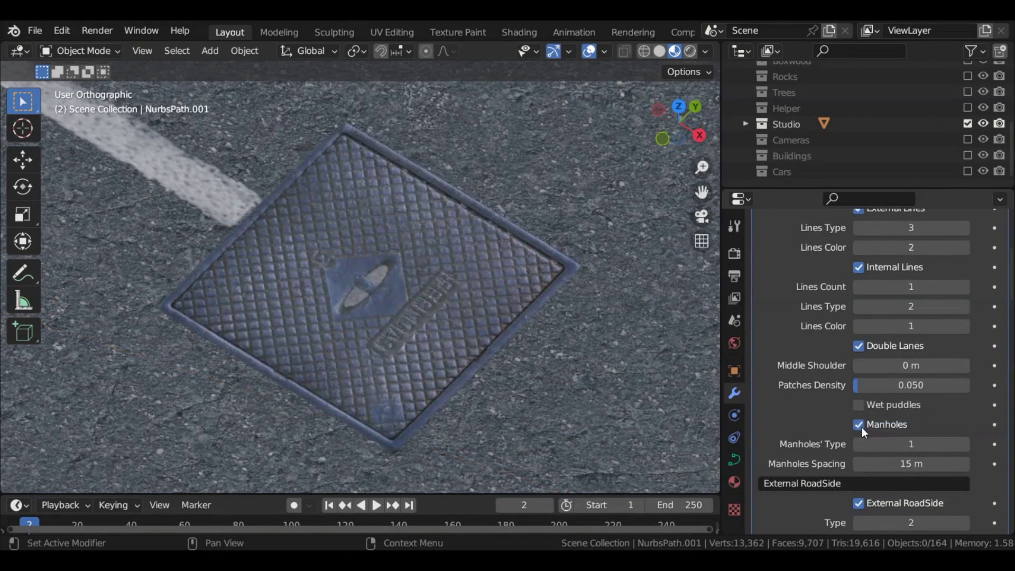
pyautogui.click(965, 444)
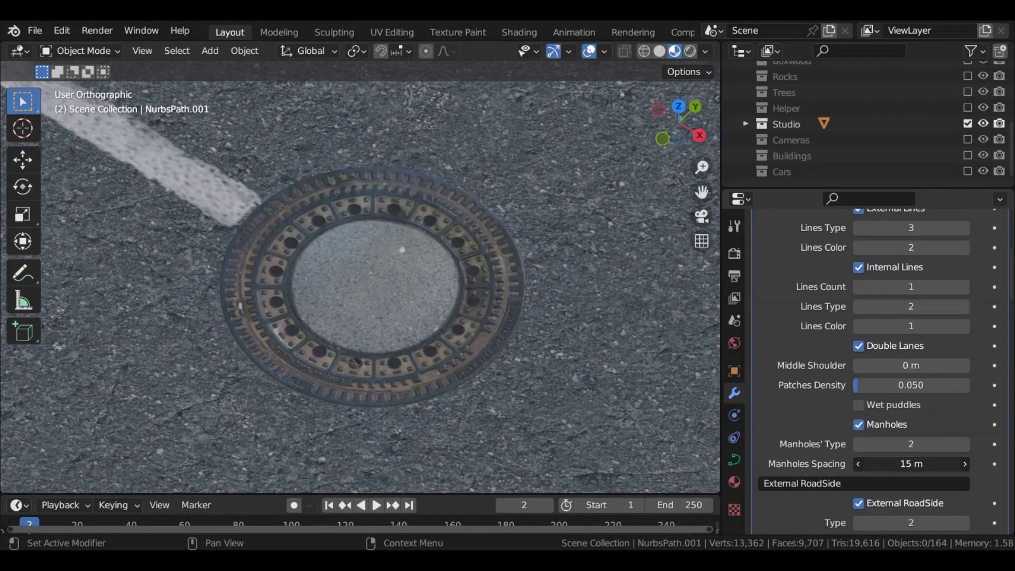
pyautogui.moveTo(911, 464)
pyautogui.mouseDown()
pyautogui.moveTo(930, 464)
pyautogui.moveTo(906, 464)
pyautogui.mouseUp()
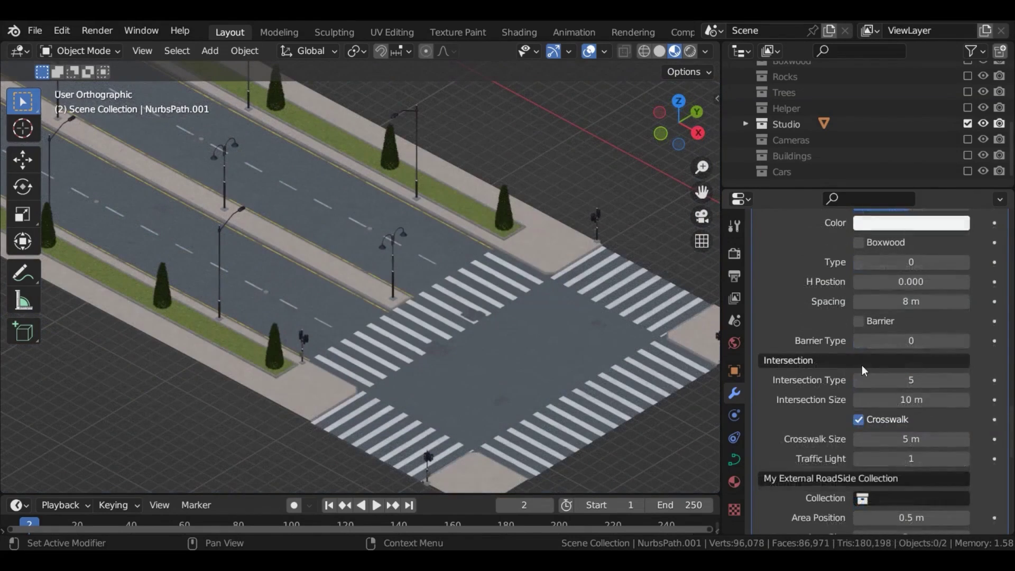
pyautogui.scroll(-6, 862, 365)
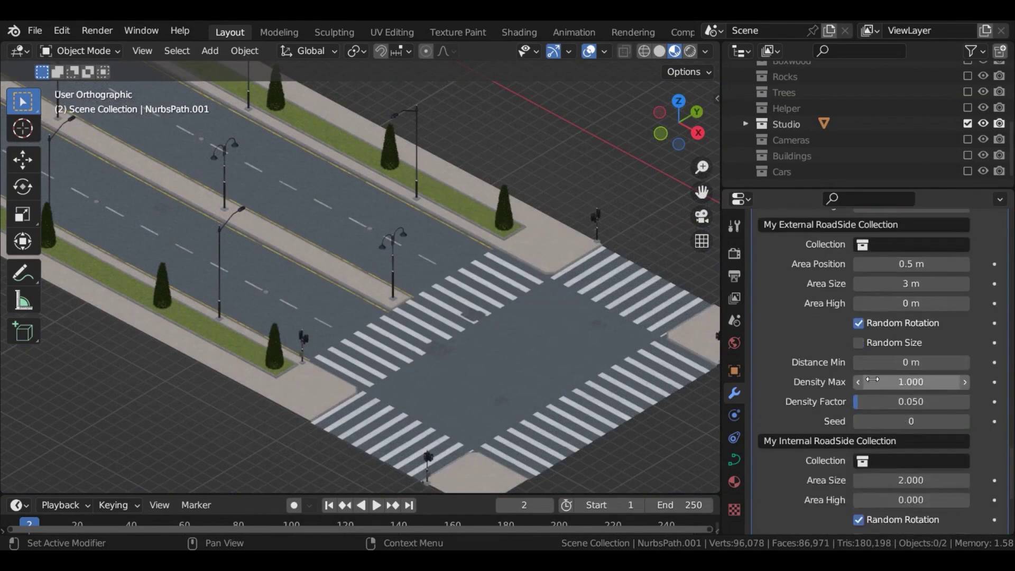
pyautogui.scroll(-8, 872, 380)
# Step: Enable Road to mesh, select everything, convert it to a mesh and enter Edit Mode
pyautogui.click(858, 480)
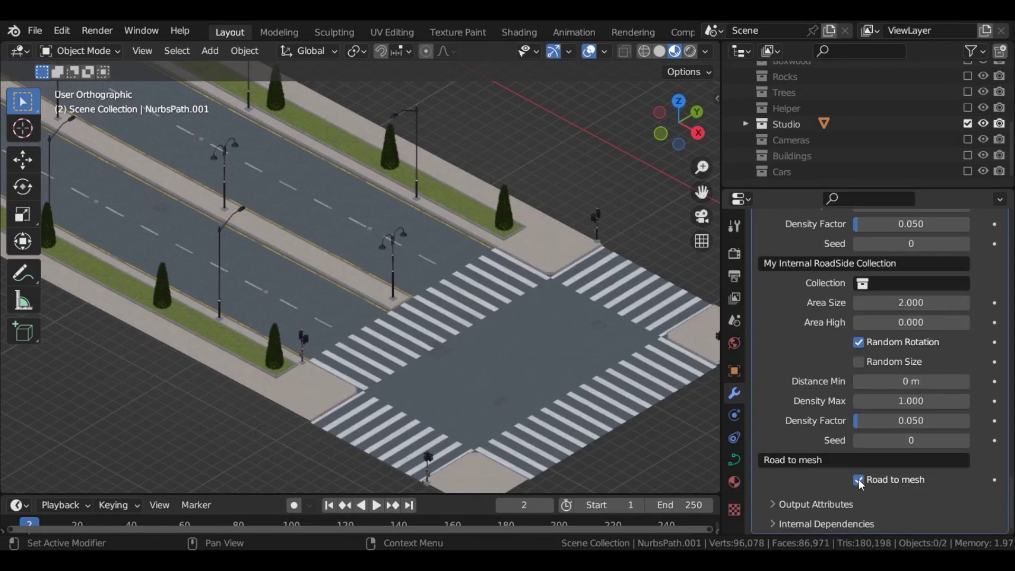
pyautogui.press('a')
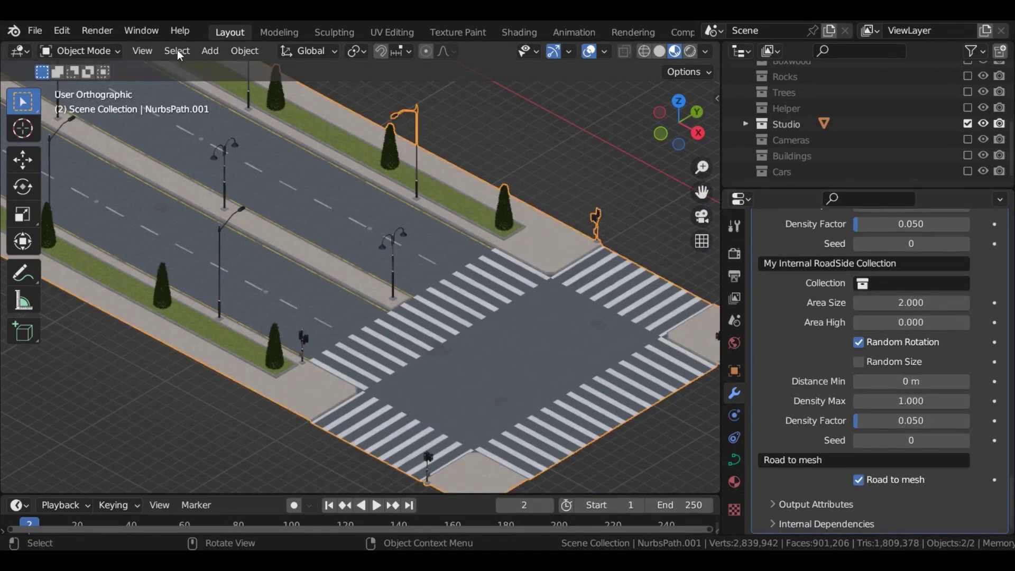
pyautogui.click(245, 51)
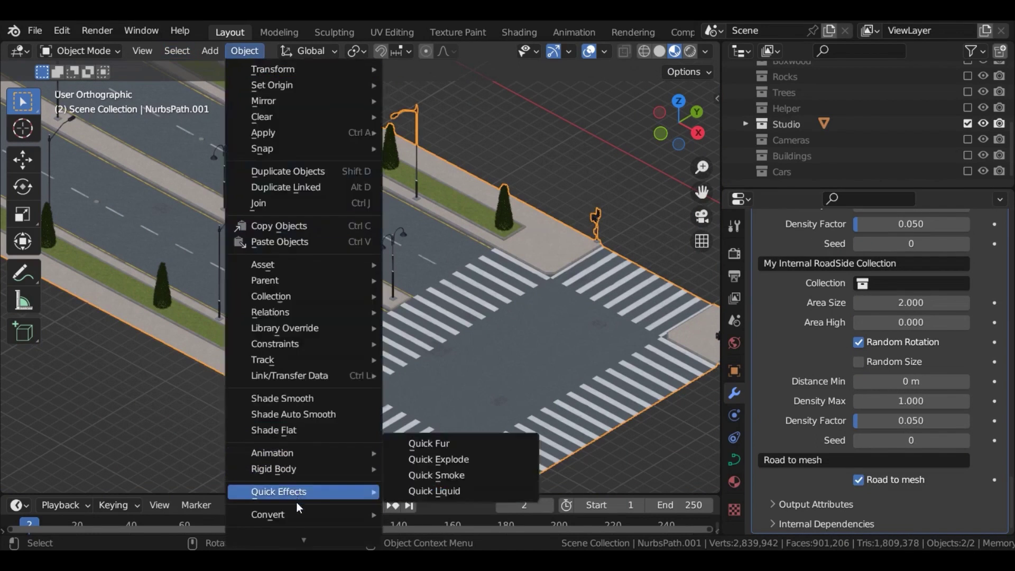
pyautogui.moveTo(295, 516)
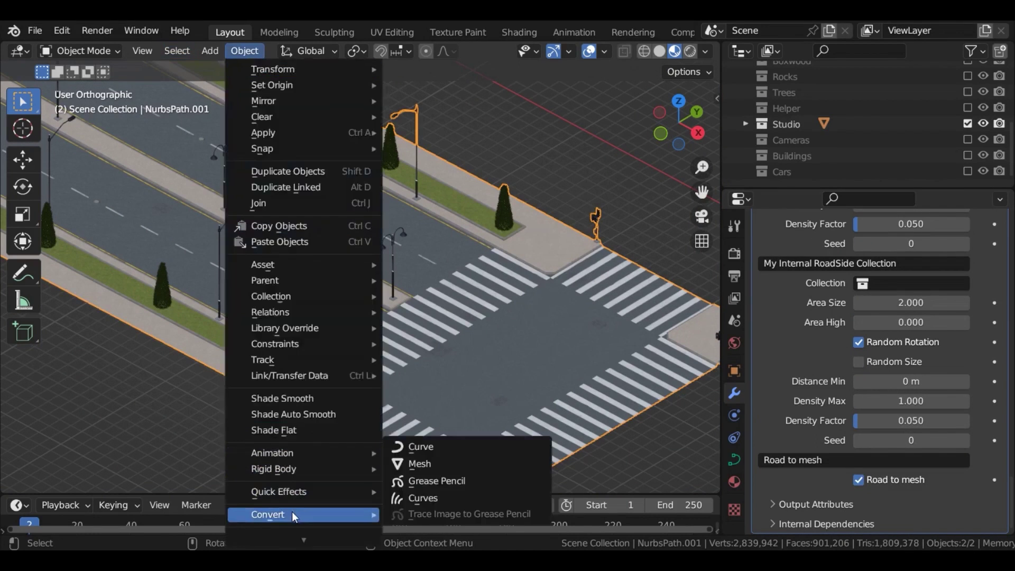
pyautogui.click(424, 465)
pyautogui.press('Tab')
pyautogui.moveTo(328, 197); pyautogui.dragTo(362, 233)
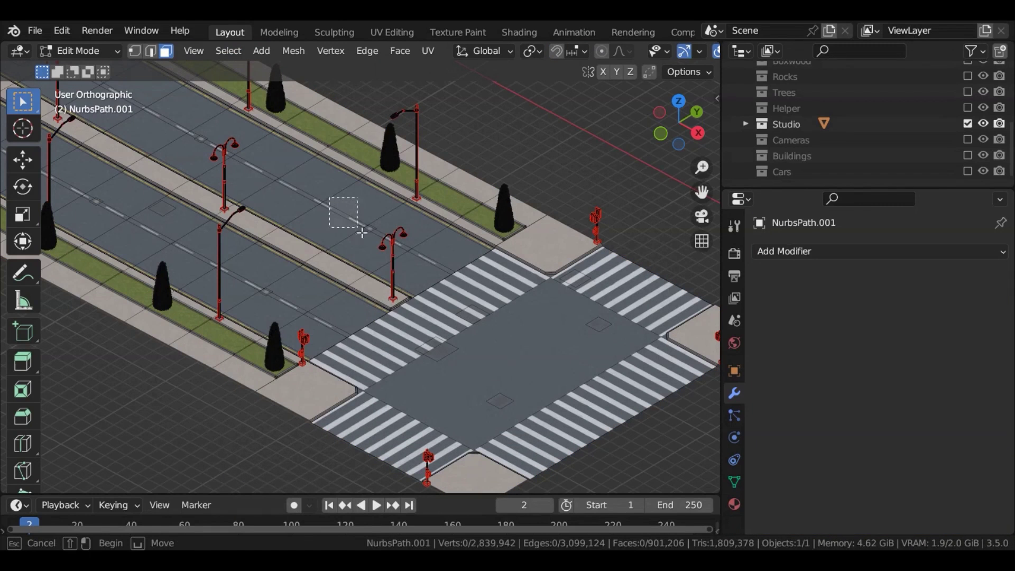
# Step: Box-select road faces, then return to Object Mode
pyautogui.moveTo(437, 307); pyautogui.dragTo(436, 306)
pyautogui.press('Tab')
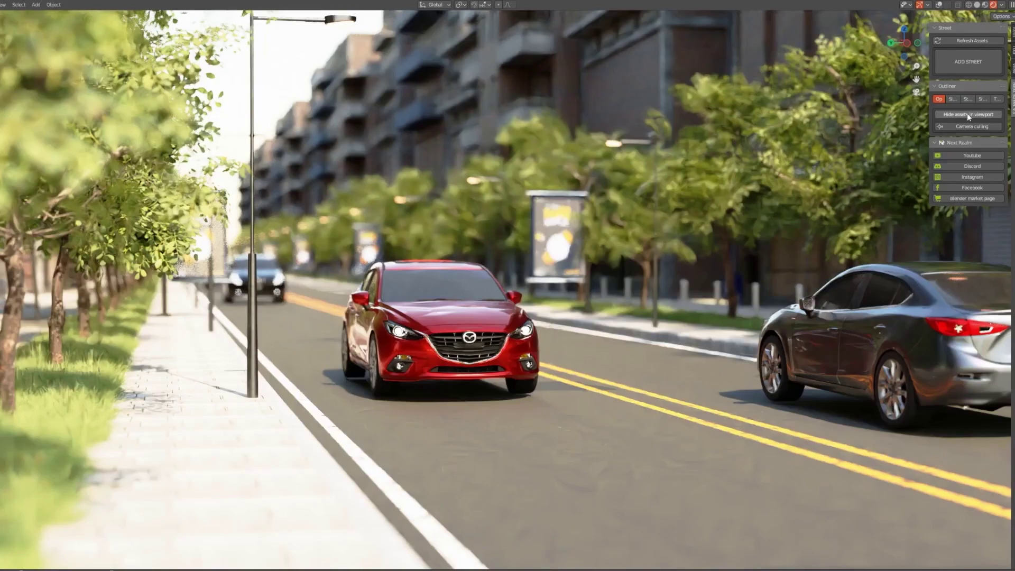
# Step: Pick a different sidewalk street light, set its power to 257 W and colour green
pyautogui.click(967, 113)
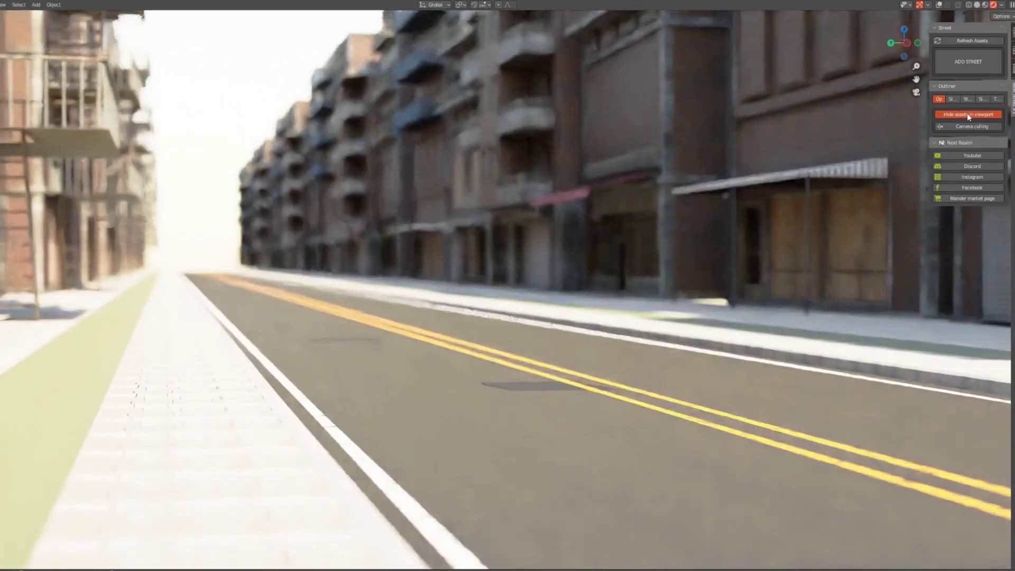
pyautogui.click(967, 114)
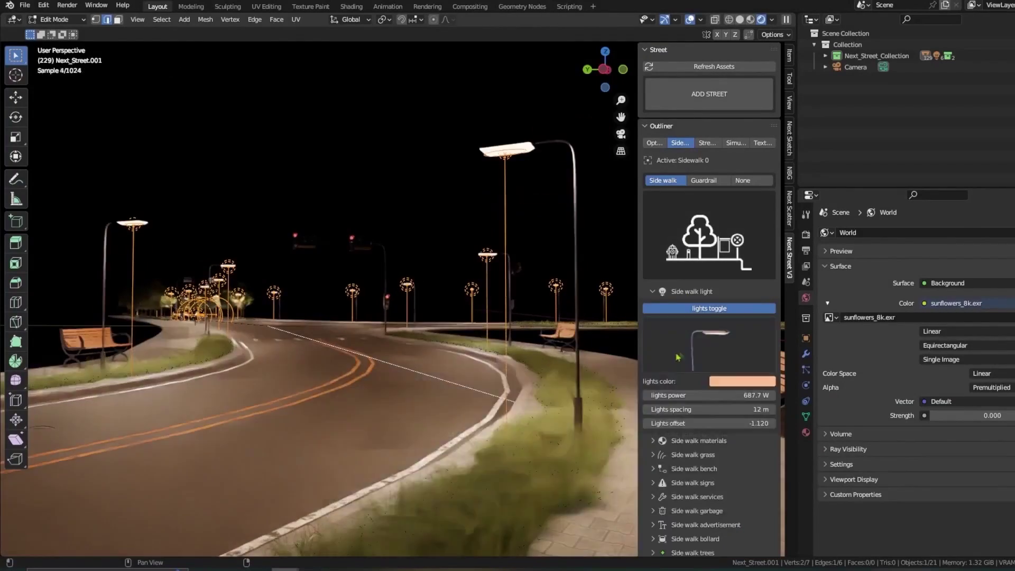
pyautogui.click(752, 418)
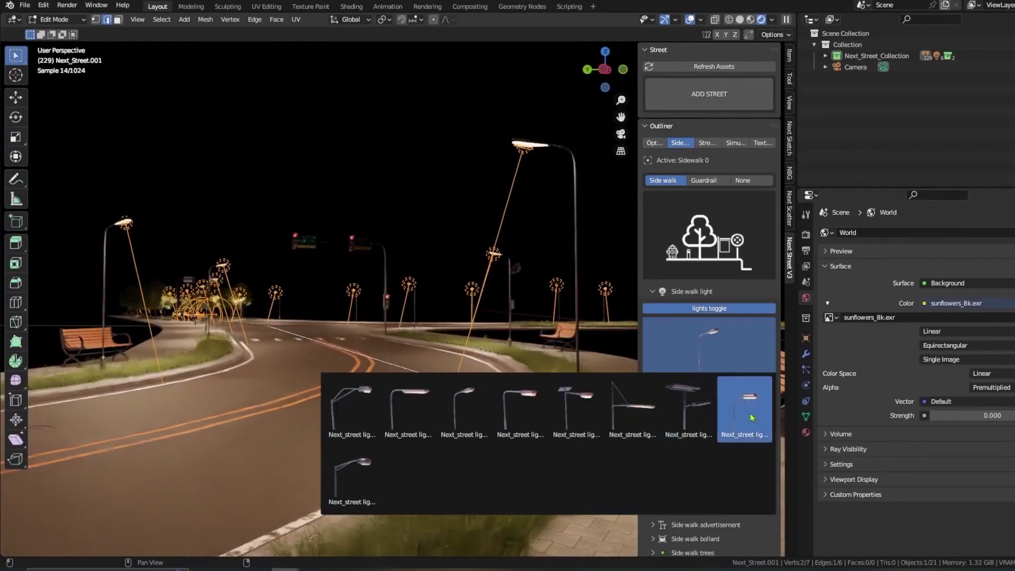
pyautogui.click(752, 418)
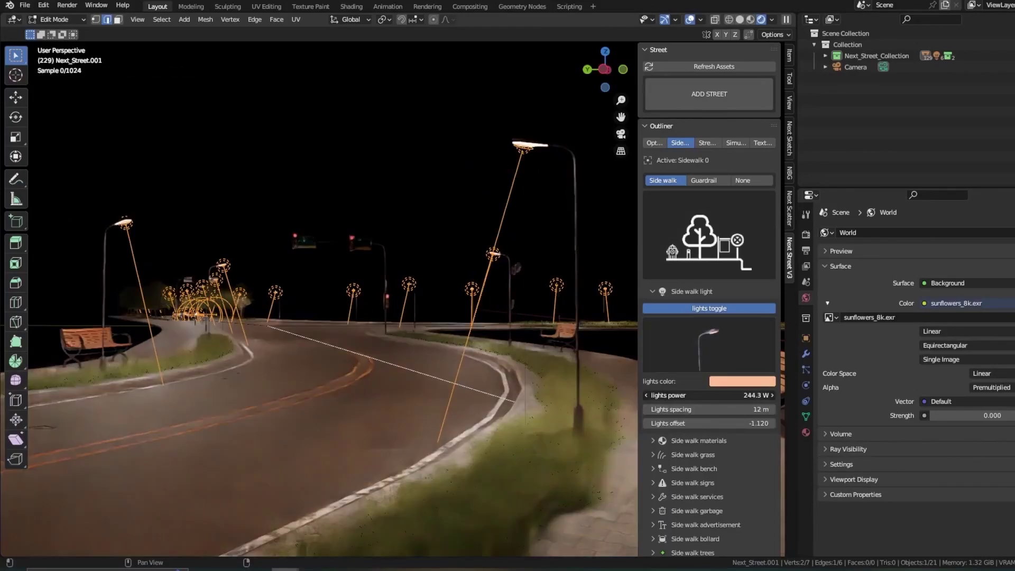
pyautogui.moveTo(708, 394); pyautogui.dragTo(709, 423)
pyautogui.click(742, 381)
pyautogui.click(744, 270)
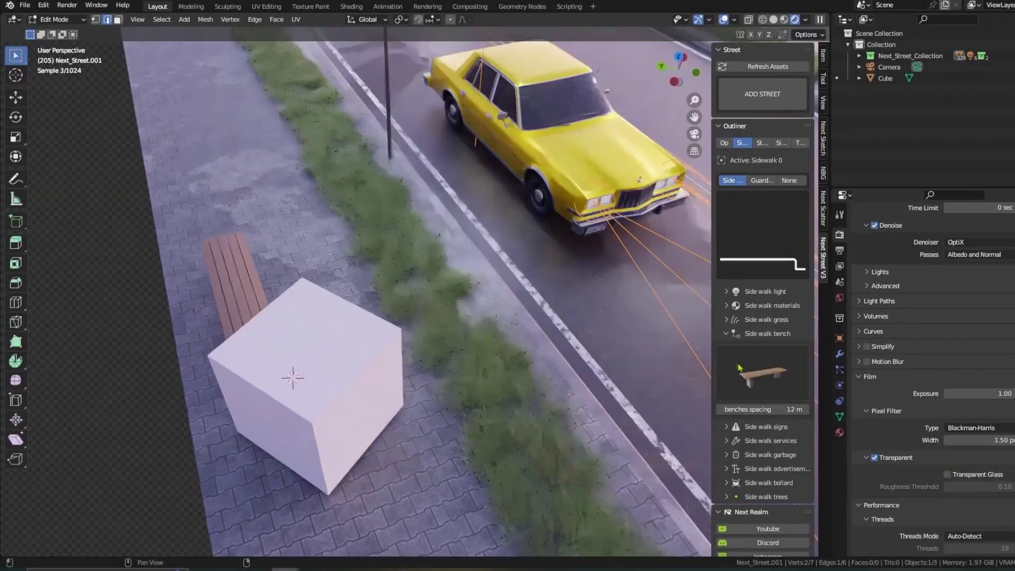
# Step: Swap the sidewalk bench model and rename the Cube to 'Bench'
pyautogui.keyDown('ctrl'); pyautogui.scroll(-1, 738, 368); pyautogui.keyUp('ctrl')
pyautogui.click(735, 126)
pyautogui.doubleClick(886, 78)
pyautogui.write('B')
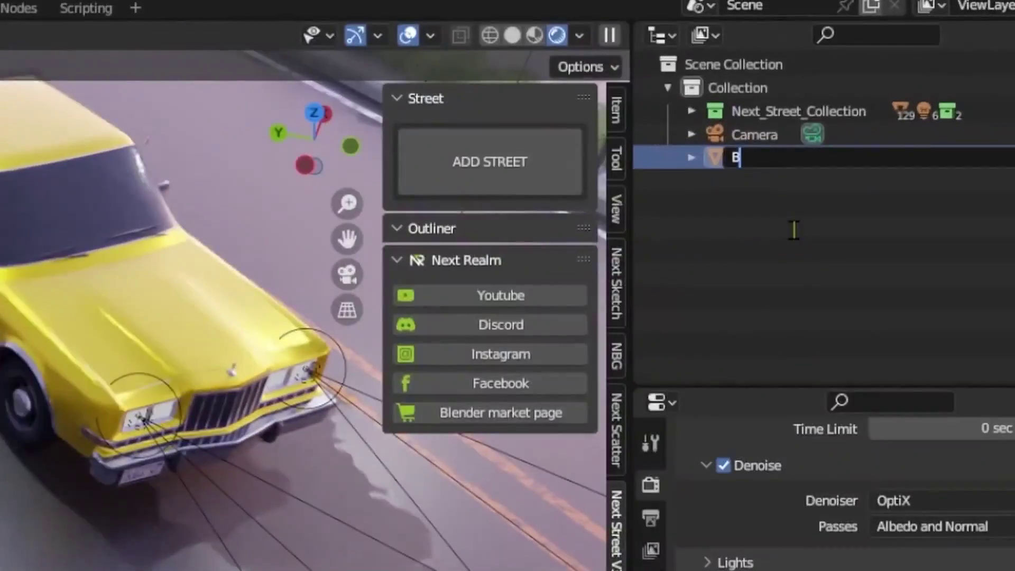
pyautogui.write('ench')
pyautogui.press('Return')
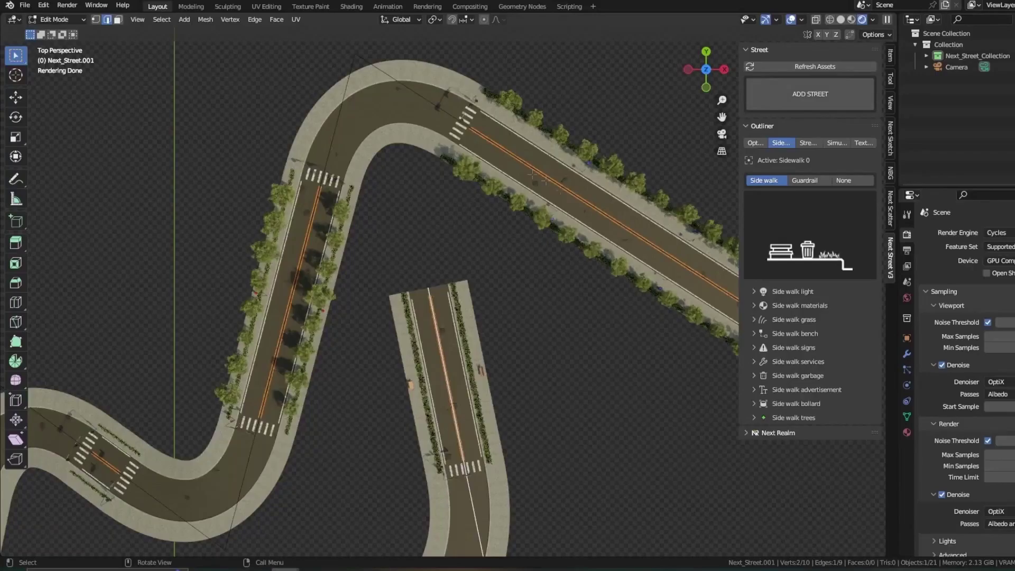
# Step: Apply a tree-lined sidewalk profile, set the intersection edge to Guardrail/None, and raise Wet to 1.000
pyautogui.click(810, 233)
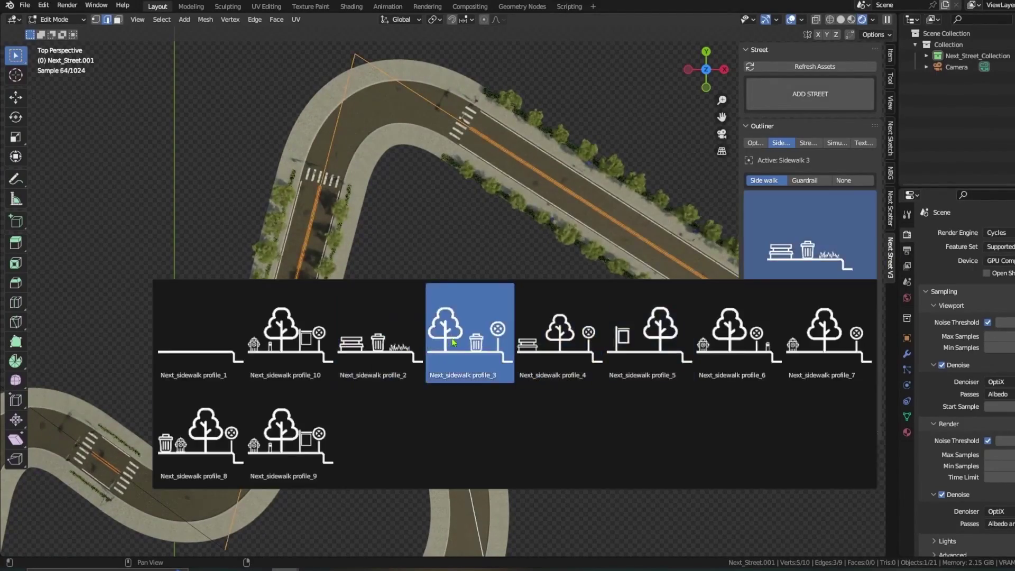
pyautogui.click(465, 328)
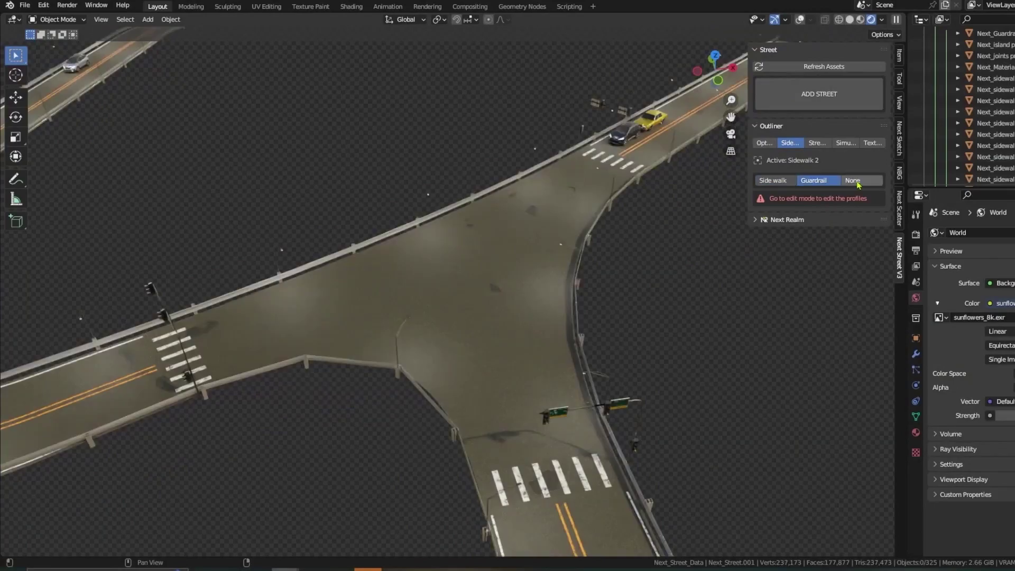
pyautogui.click(814, 181)
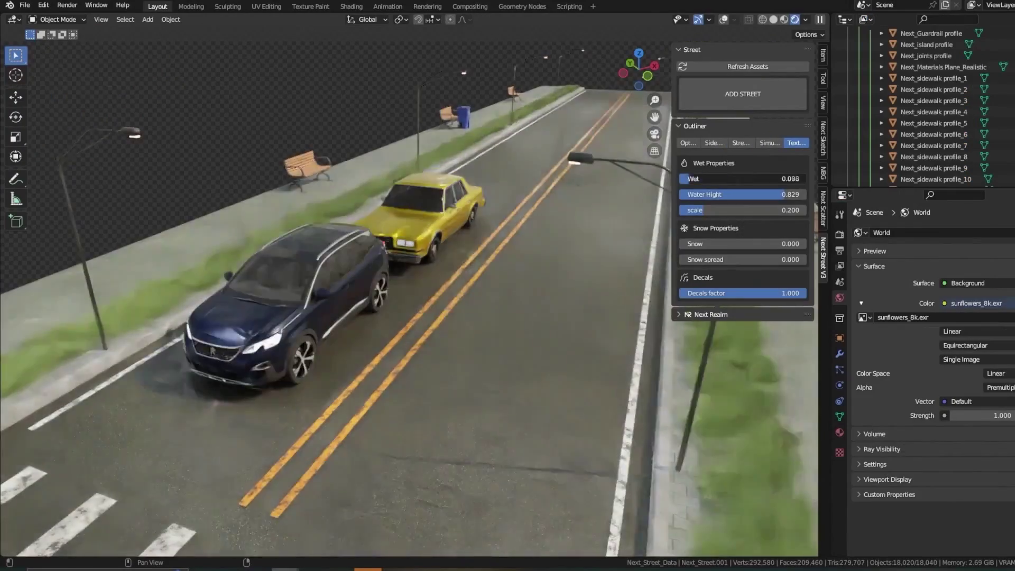
pyautogui.moveTo(687, 178); pyautogui.dragTo(807, 178)
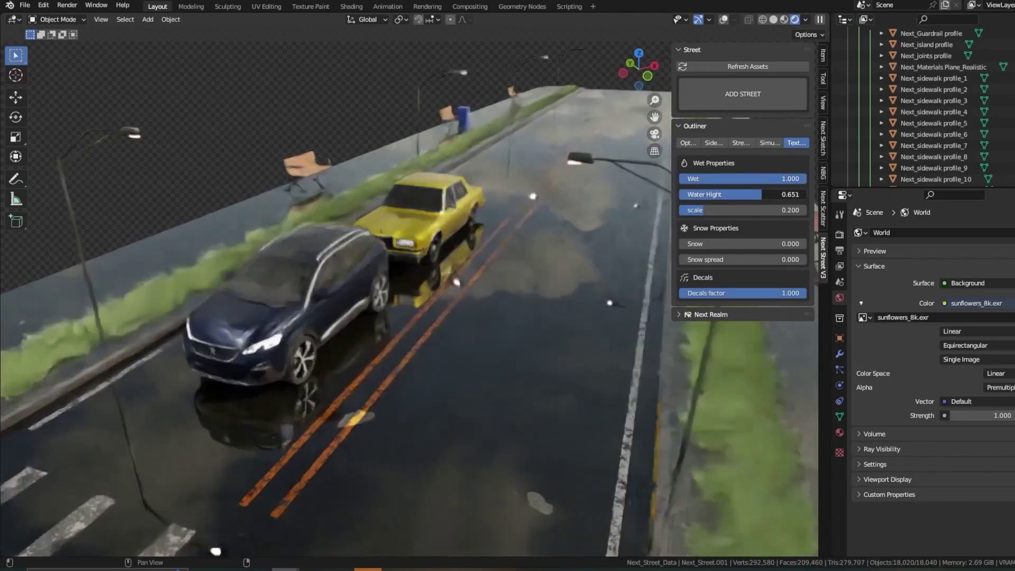